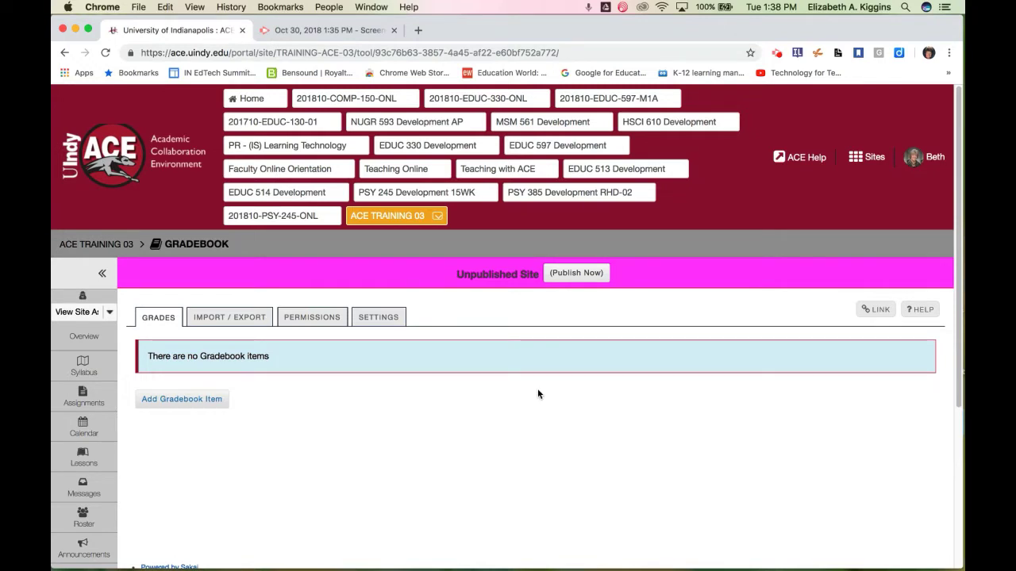
Open the gradebook settings and expand the Grade Entry options
left_click(372, 317)
scroll(468, 362, "down", 2)
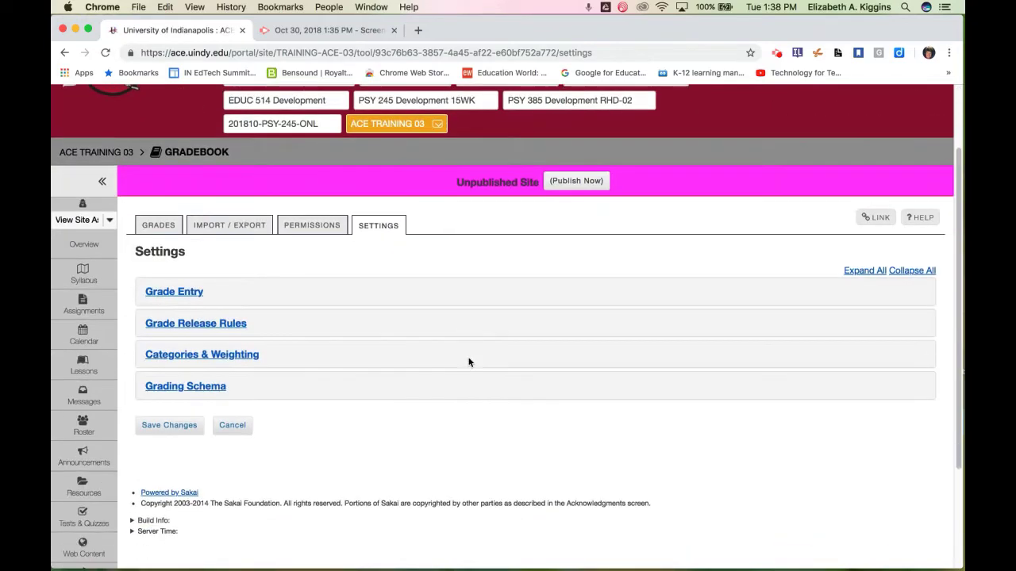
left_click(194, 290)
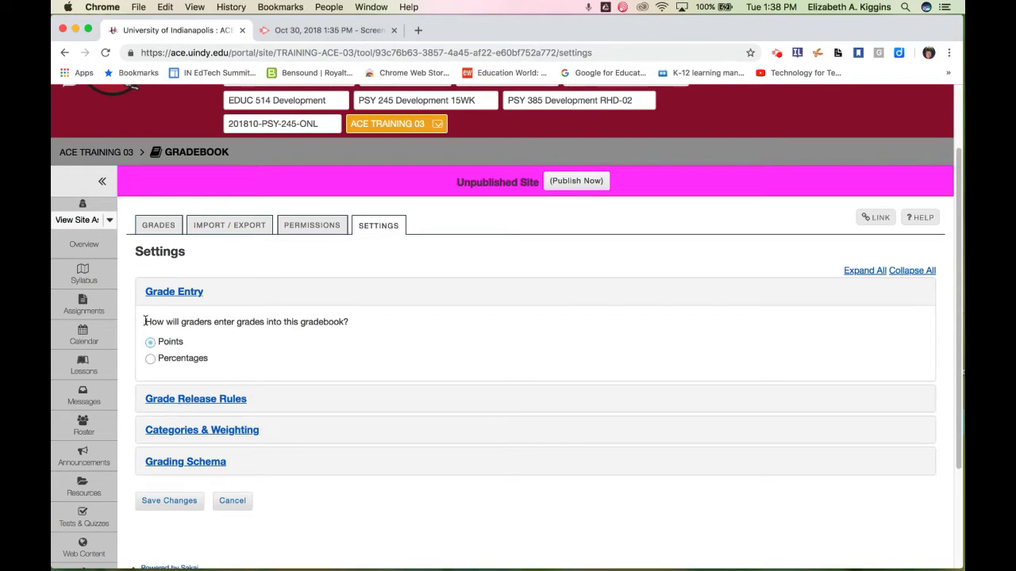
In the Grade Release Rules, include Points in the final course grade format displayed to students
left_click(219, 399)
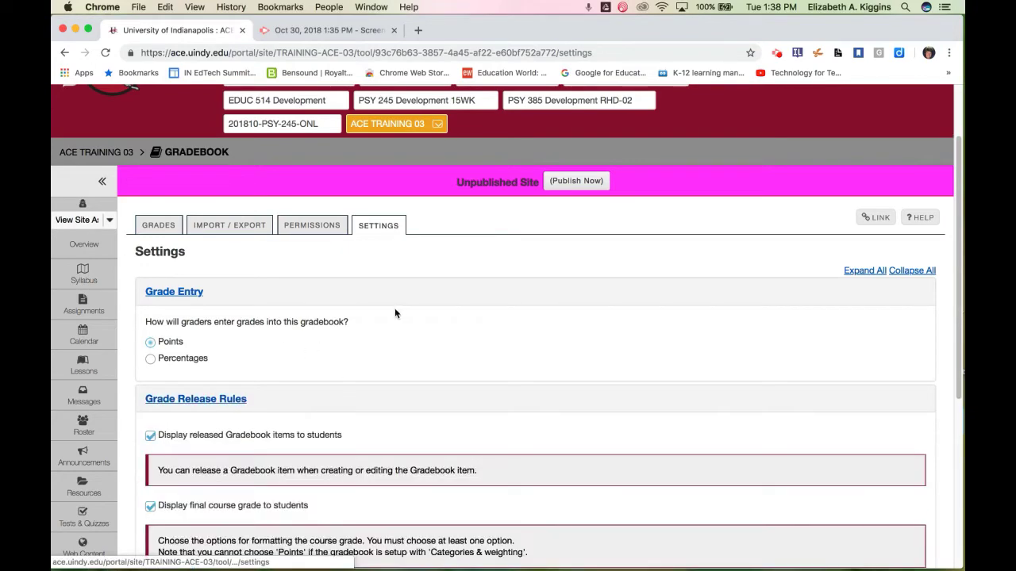
scroll(396, 312, "down", 3)
scroll(399, 313, "down", 2)
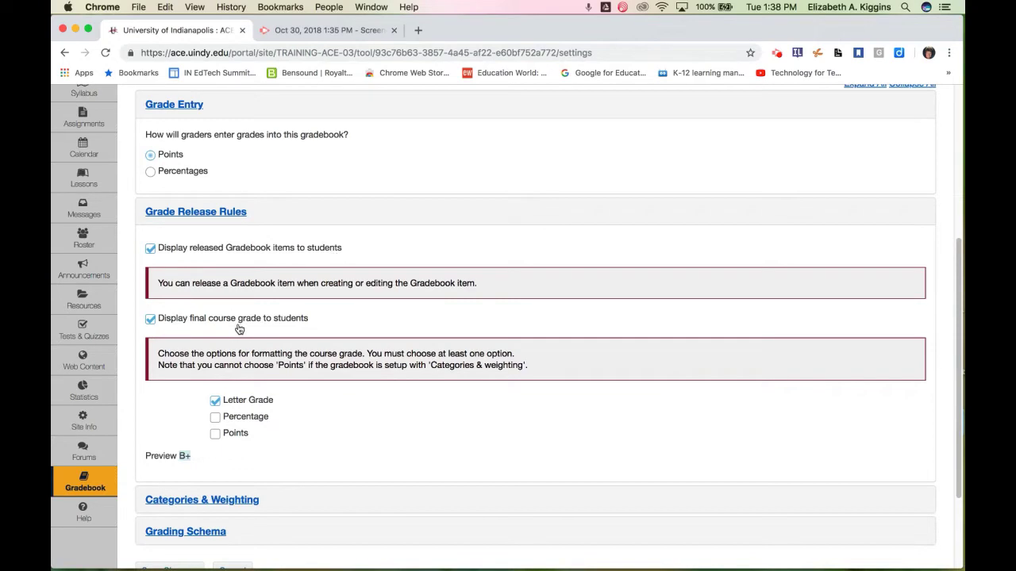
scroll(320, 327, "down", 3)
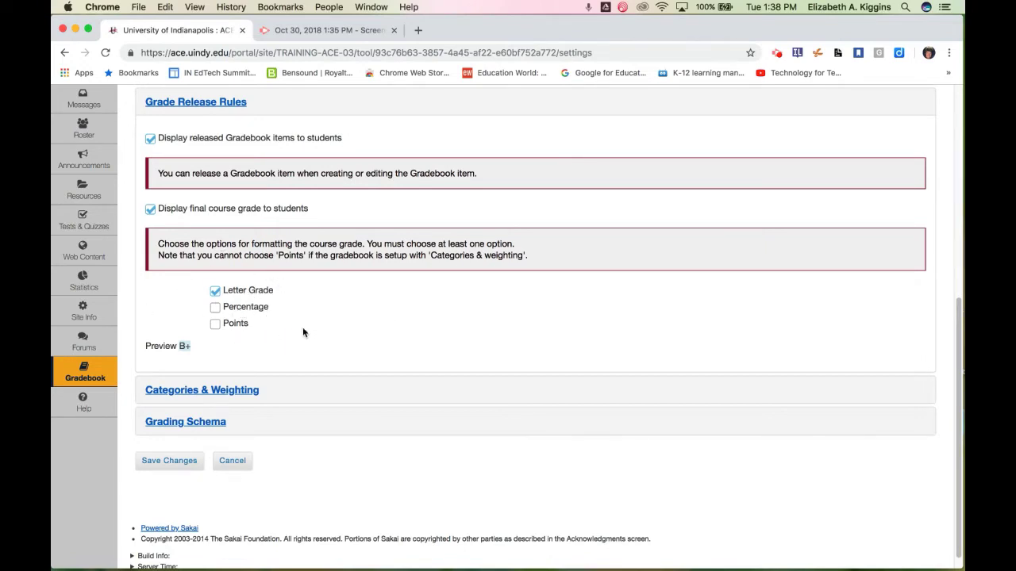
left_click(215, 324)
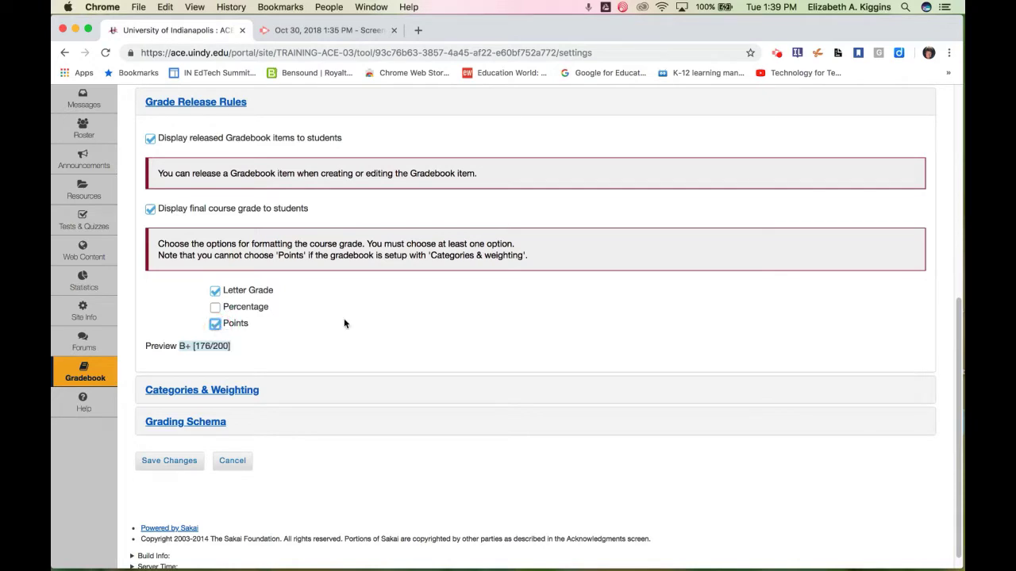
Set the gradebook's Categories & Weighting to Categories only
scroll(344, 323, "down", 1)
left_click(233, 375)
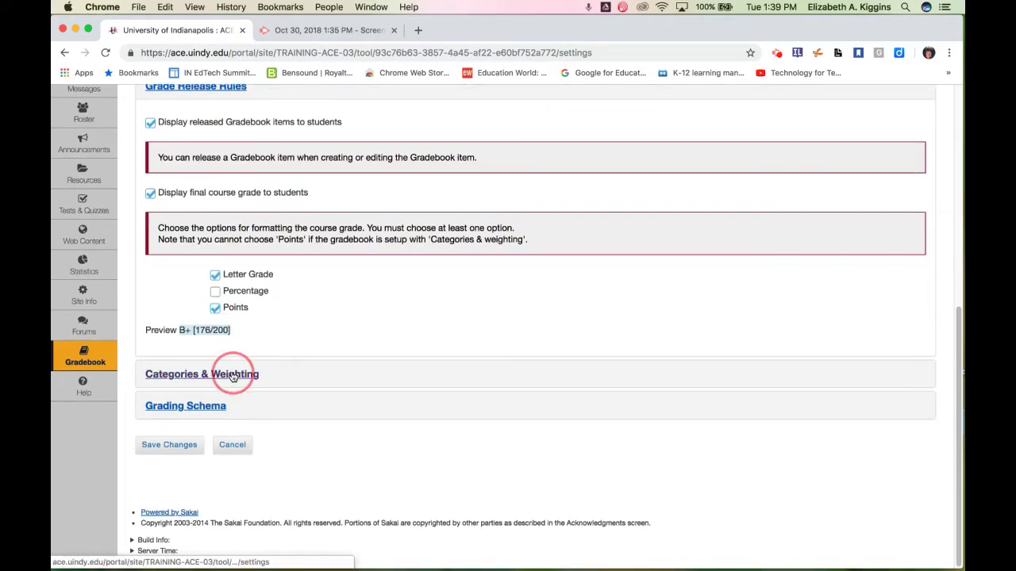
scroll(365, 322, "down", 4)
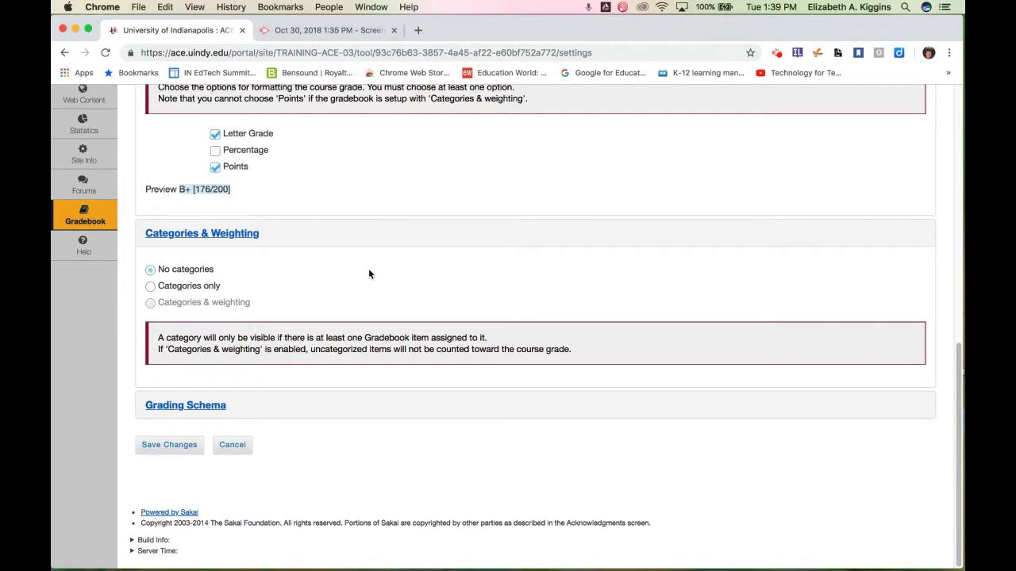
left_click(151, 287)
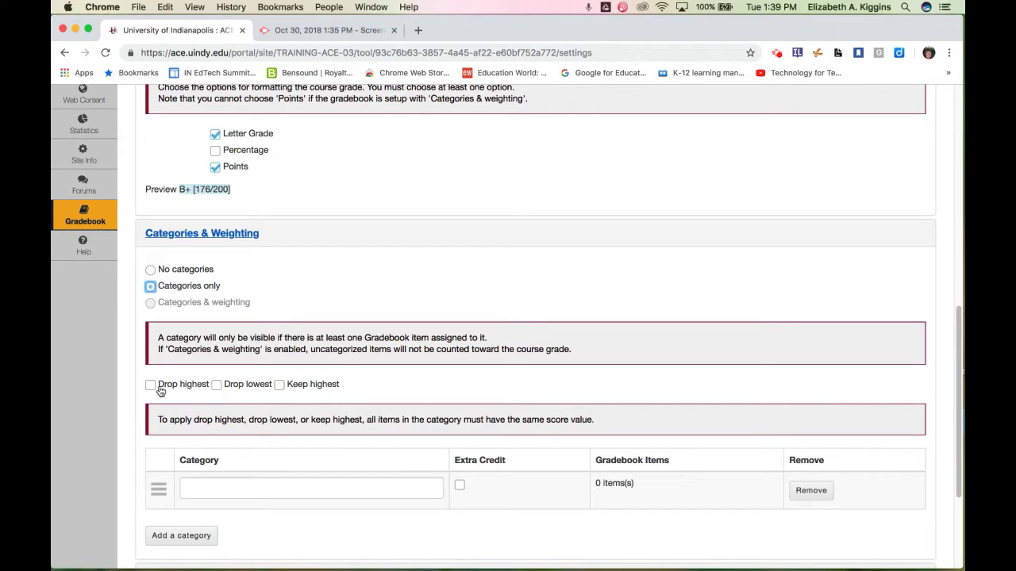
Name the first category Quizzes, enable Drop lowest, and set it to drop 1 score
scroll(397, 365, "down", 3)
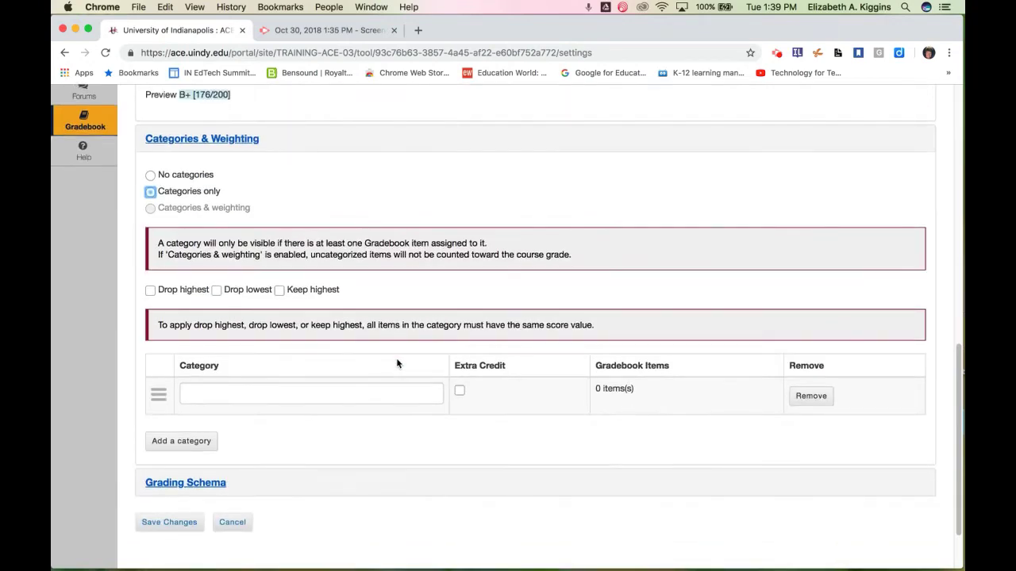
left_click(285, 392)
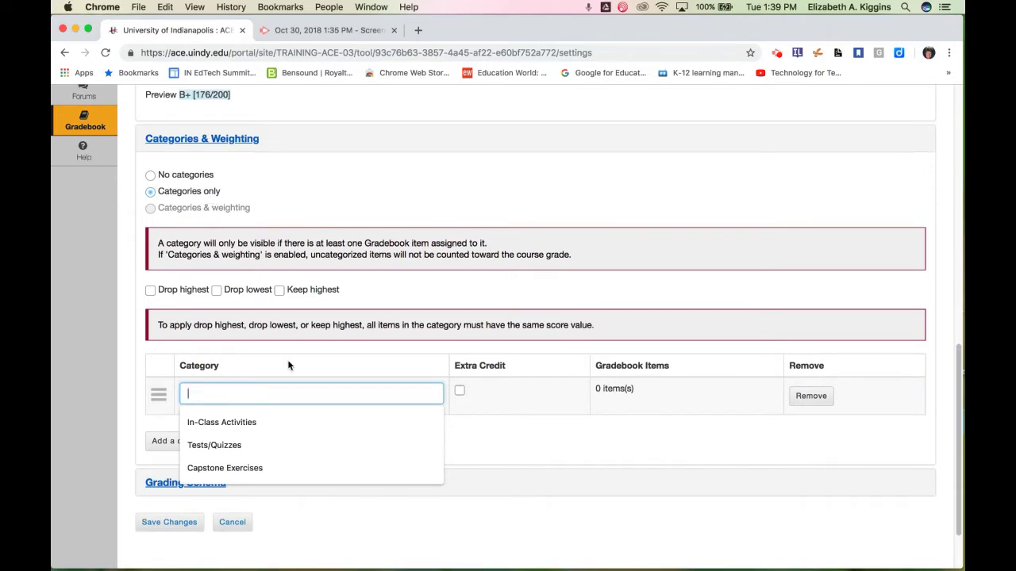
type("Quizzes")
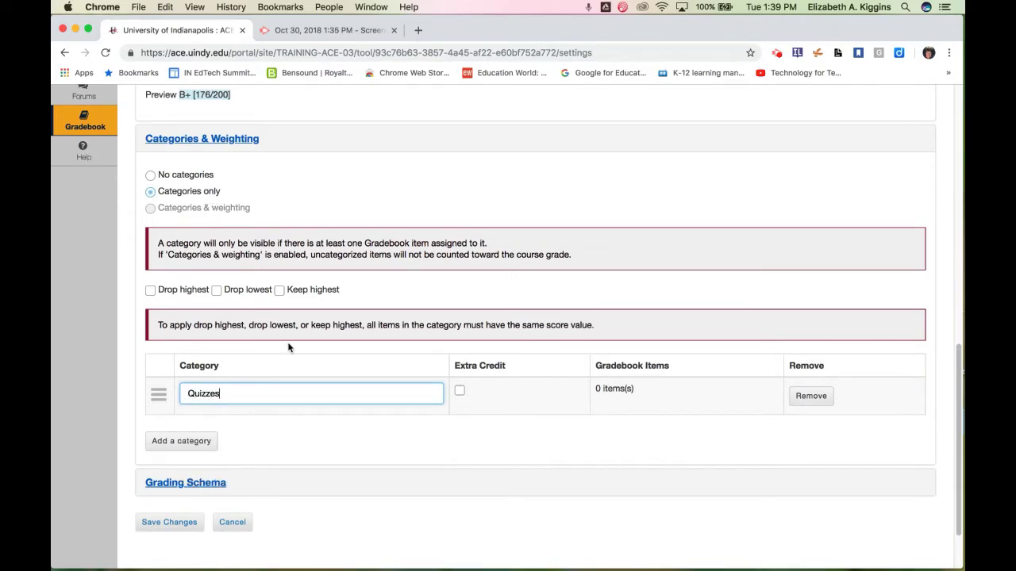
left_click(216, 289)
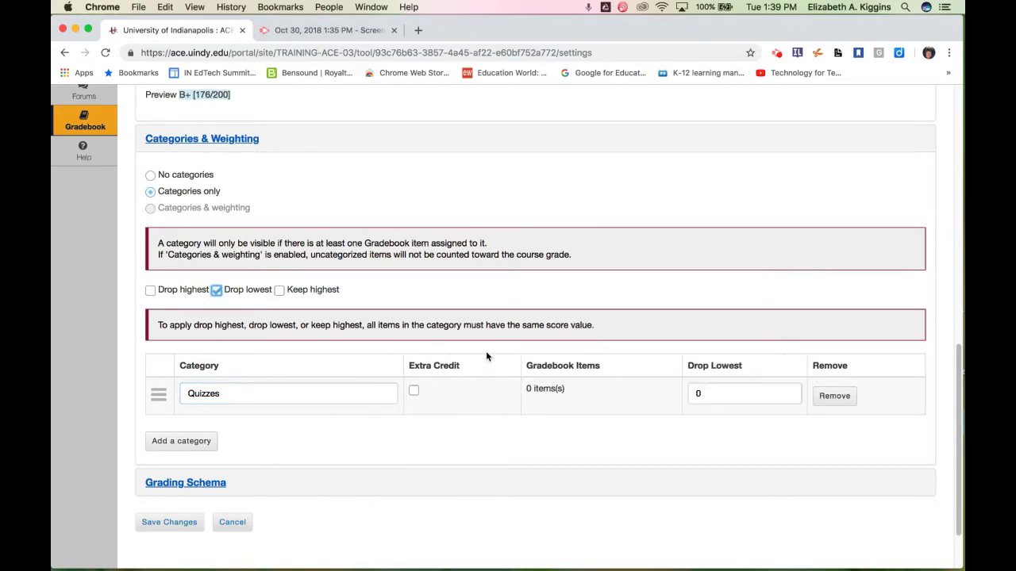
double_click(695, 392)
type("1")
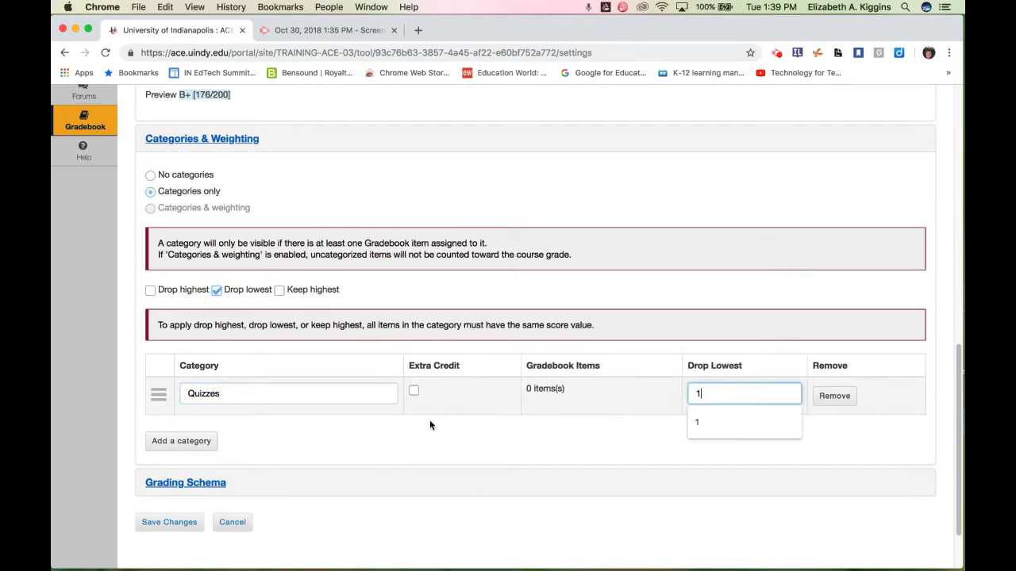
Add a Homework category with its Drop Lowest value set to 2
left_click(200, 453)
left_click(223, 433)
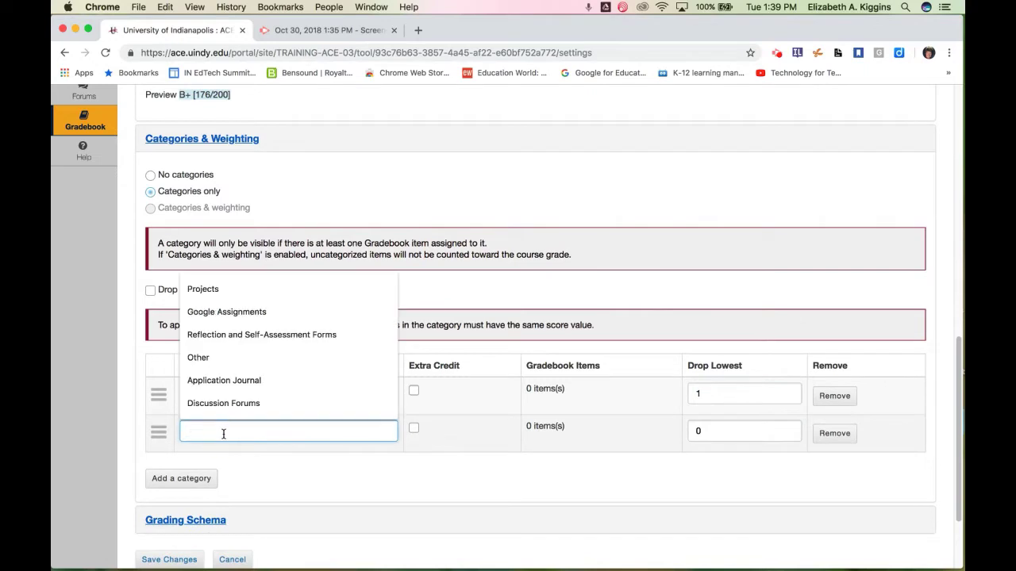
type("Homework")
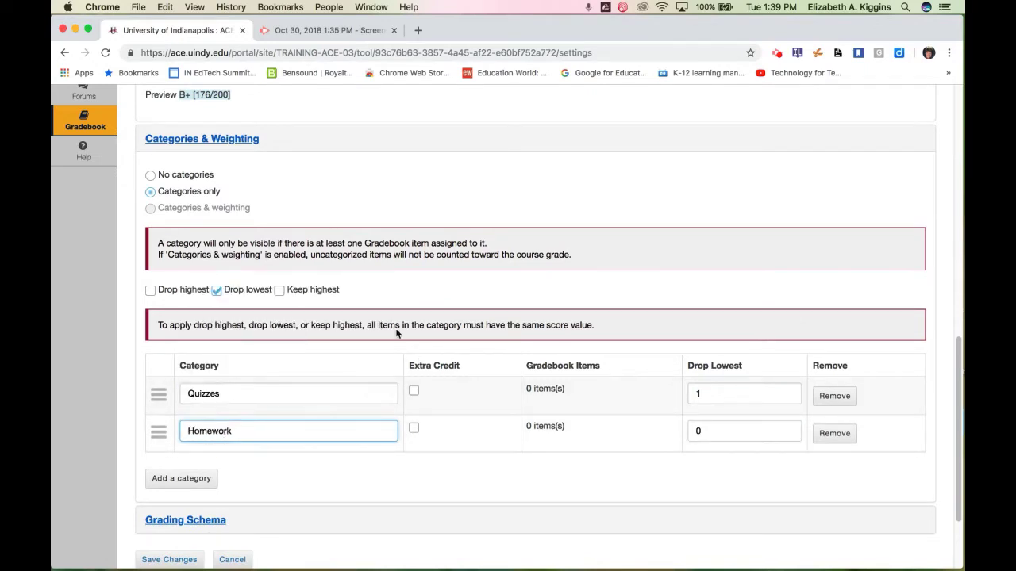
left_click(709, 429)
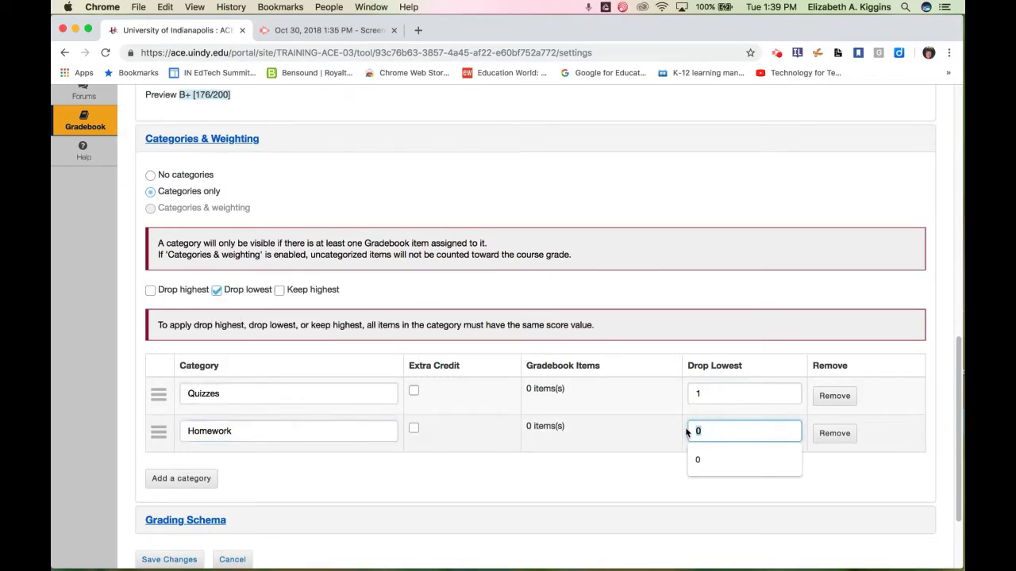
key("BackSpace")
type("2")
Add two more gradebook categories named Midterm and Final
scroll(528, 421, "down", 3)
left_click(195, 400)
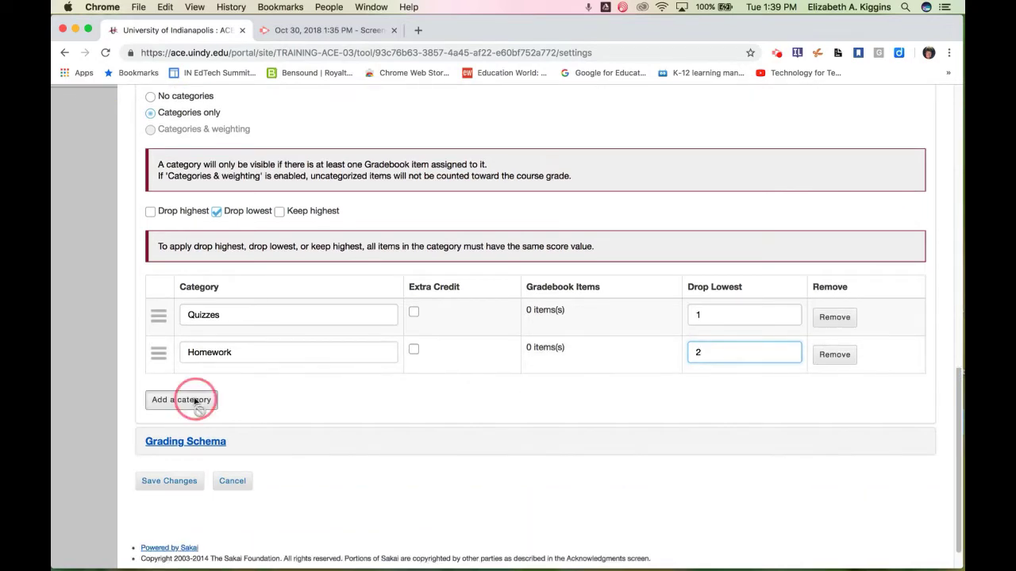
type("Midterm")
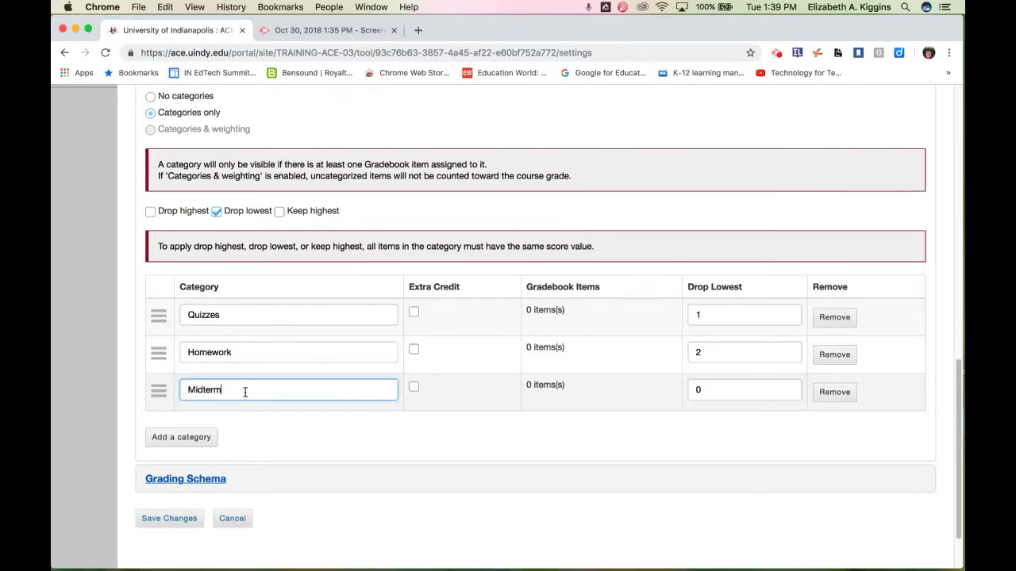
left_click(185, 438)
type("Final")
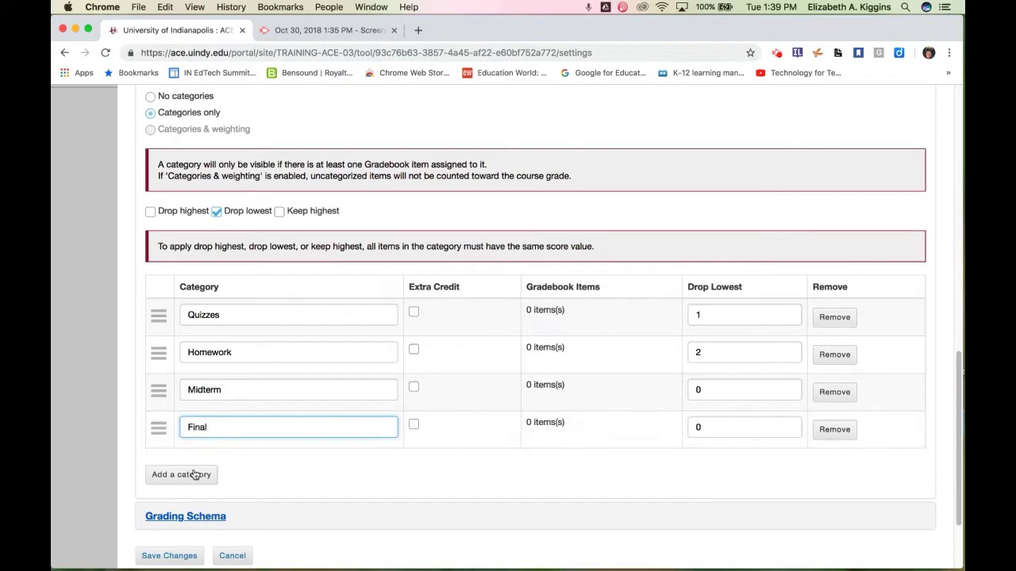
Add a gradebook category named Term Paper
left_click(193, 474)
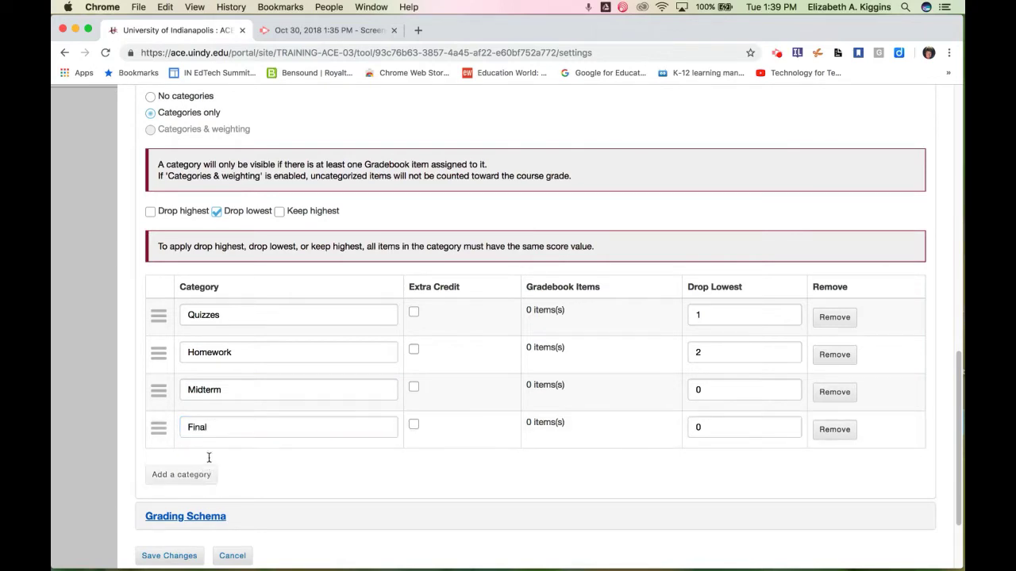
left_click(224, 458)
type("Term P")
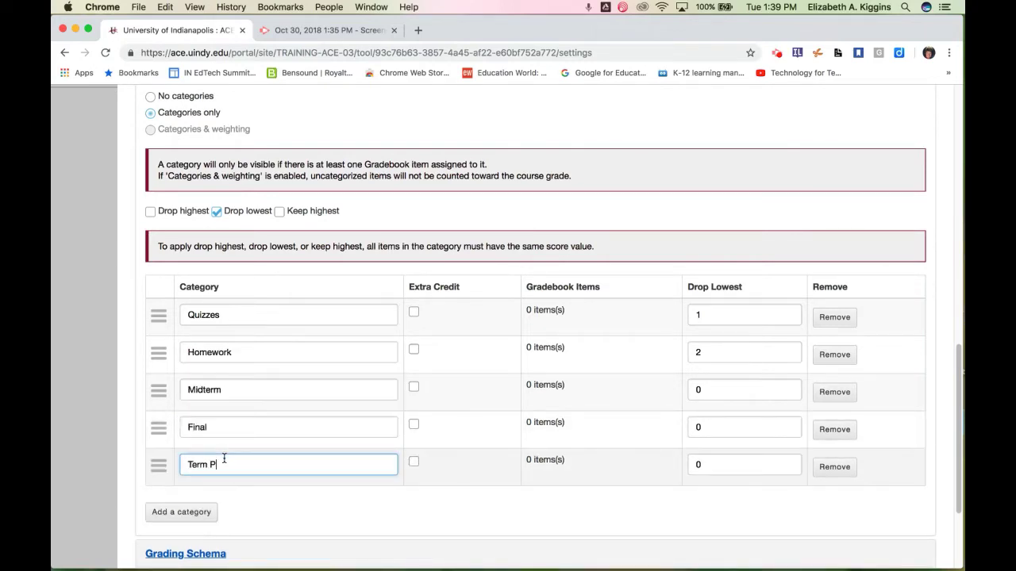
type("aper")
Add a category named Attendance/Participation and save the gradebook settings
scroll(243, 469, "down", 3)
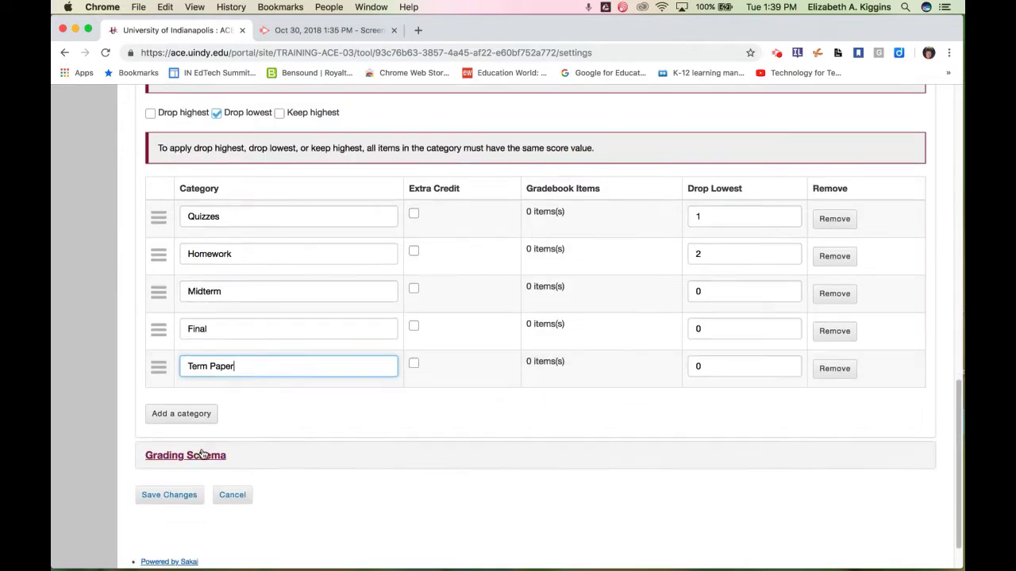
left_click(194, 415)
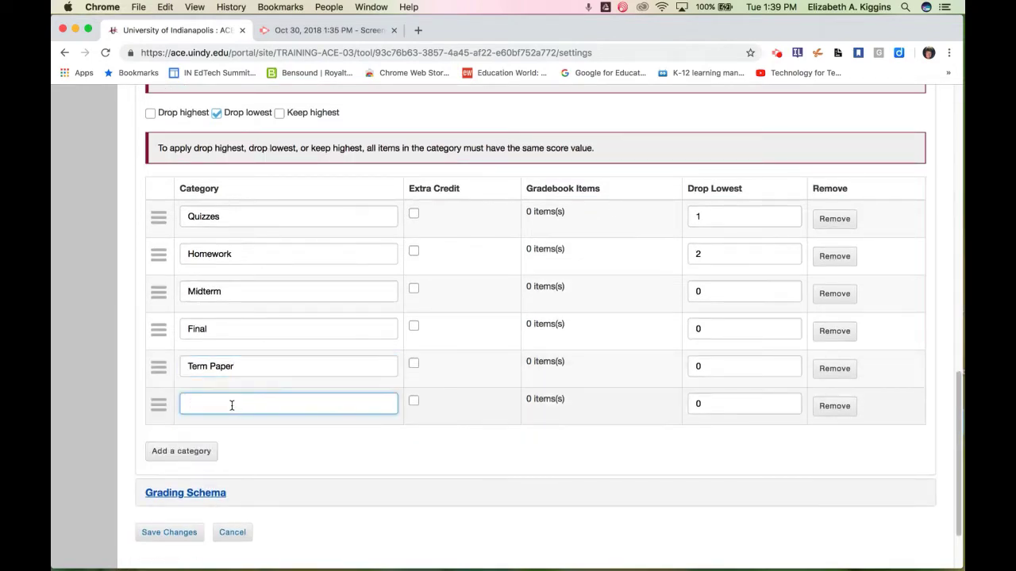
type("Attendance/Participation")
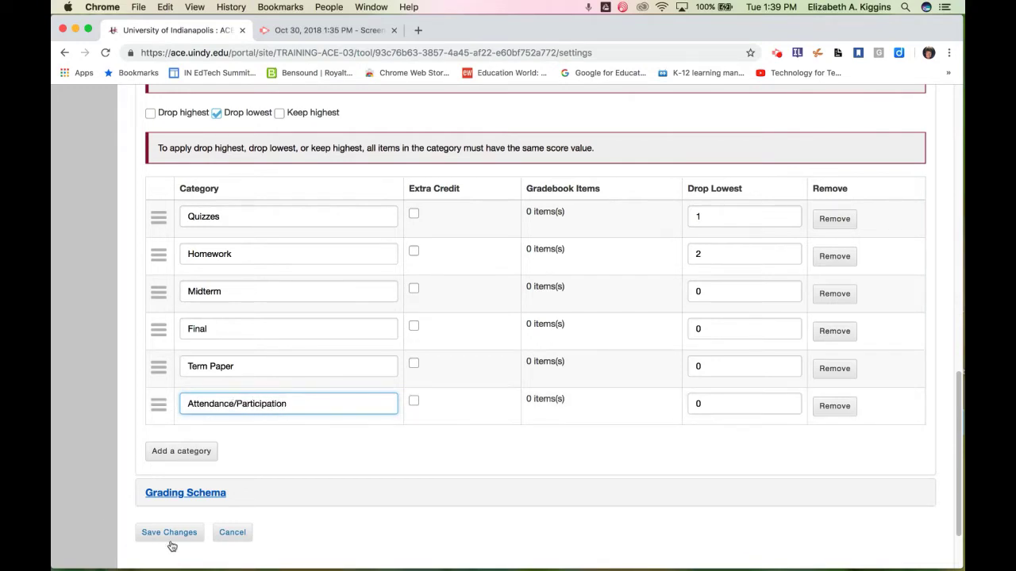
left_click(179, 533)
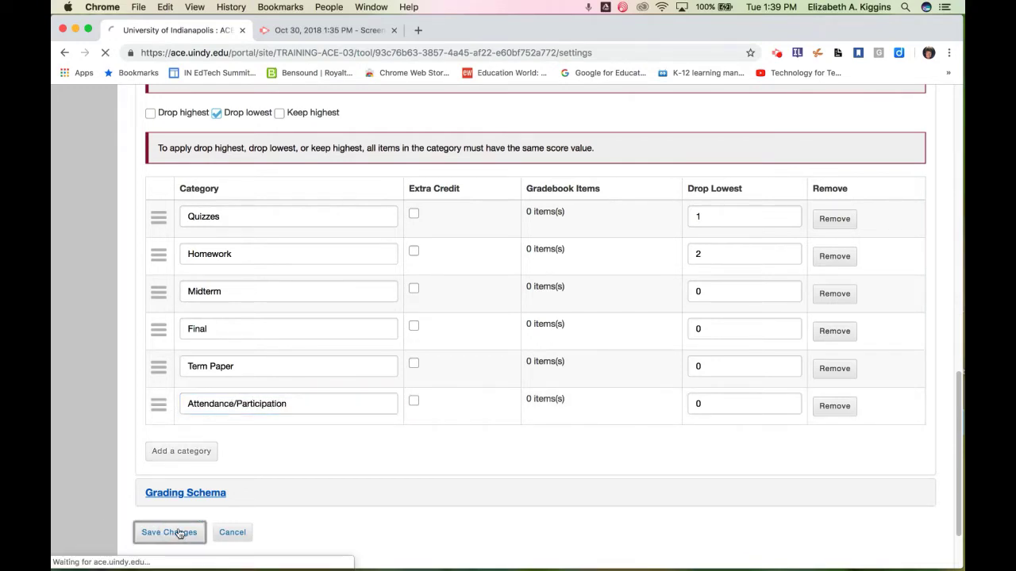
In the Grading Schema, set the minimum percentage for an A+ to 120
scroll(450, 469, "down", 2)
scroll(450, 468, "down", 5)
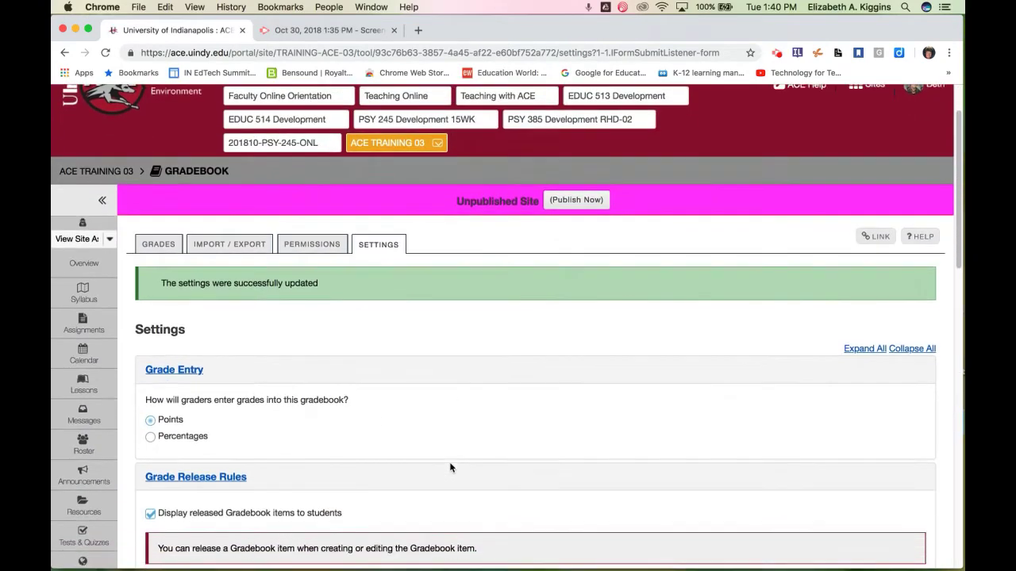
scroll(450, 468, "up", 4)
scroll(450, 468, "up", 1)
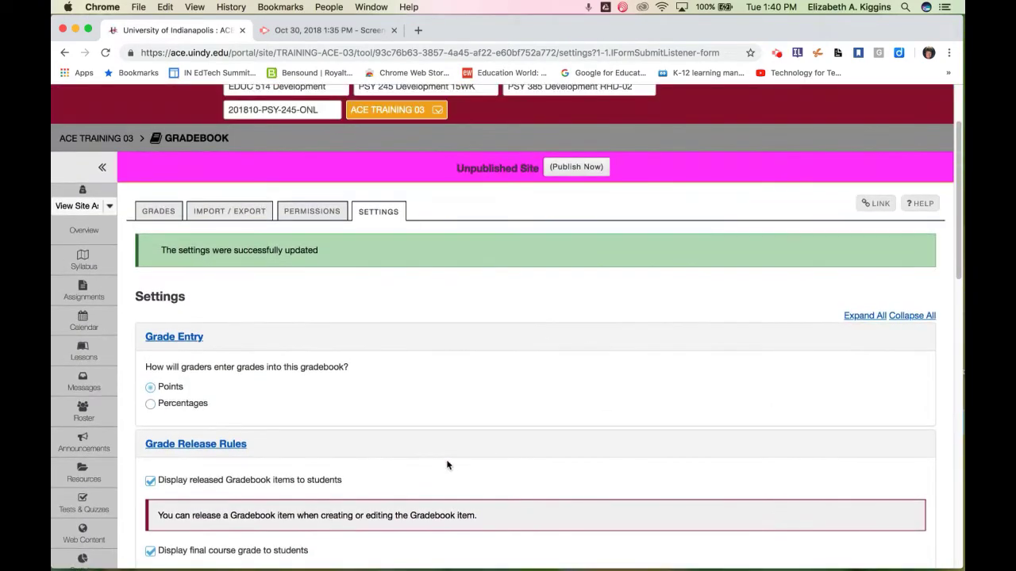
scroll(335, 385, "down", 12)
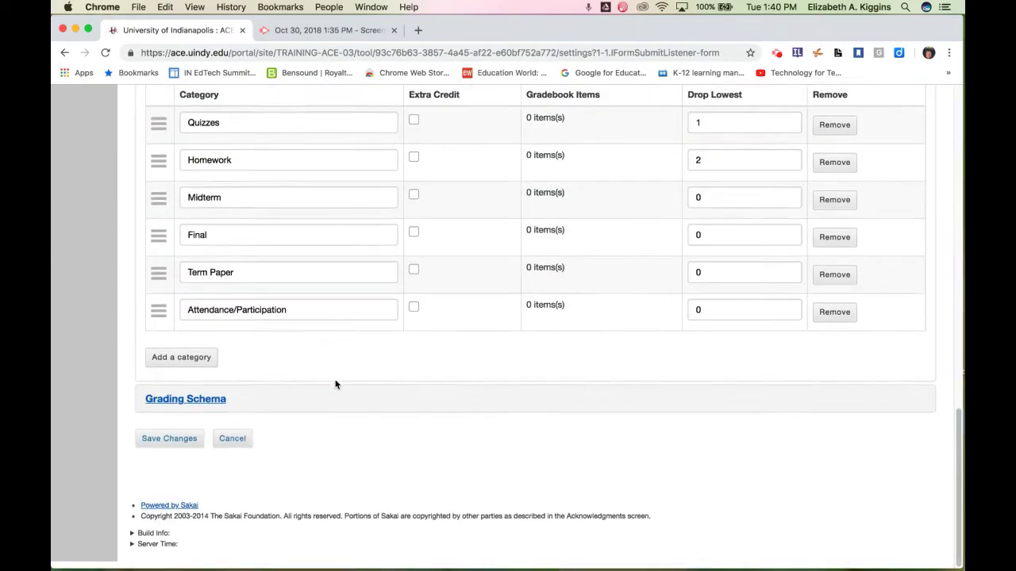
left_click(204, 407)
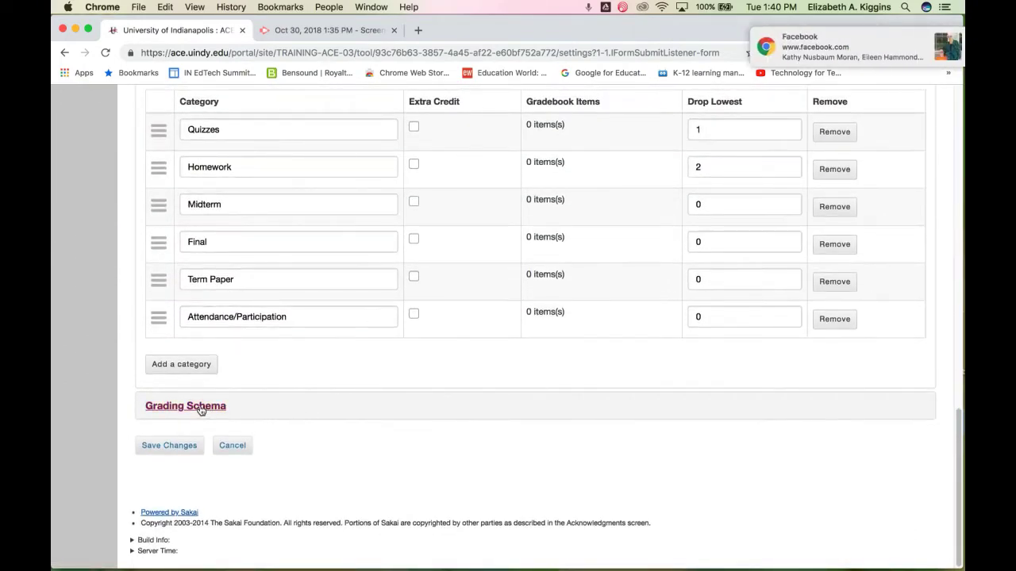
scroll(375, 402, "down", 5)
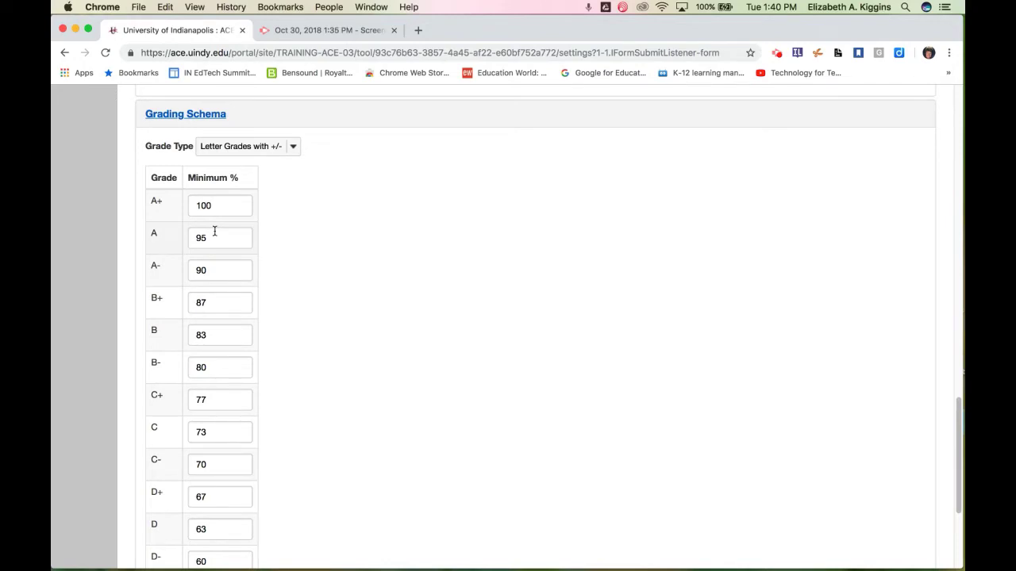
left_click(173, 208)
type("120")
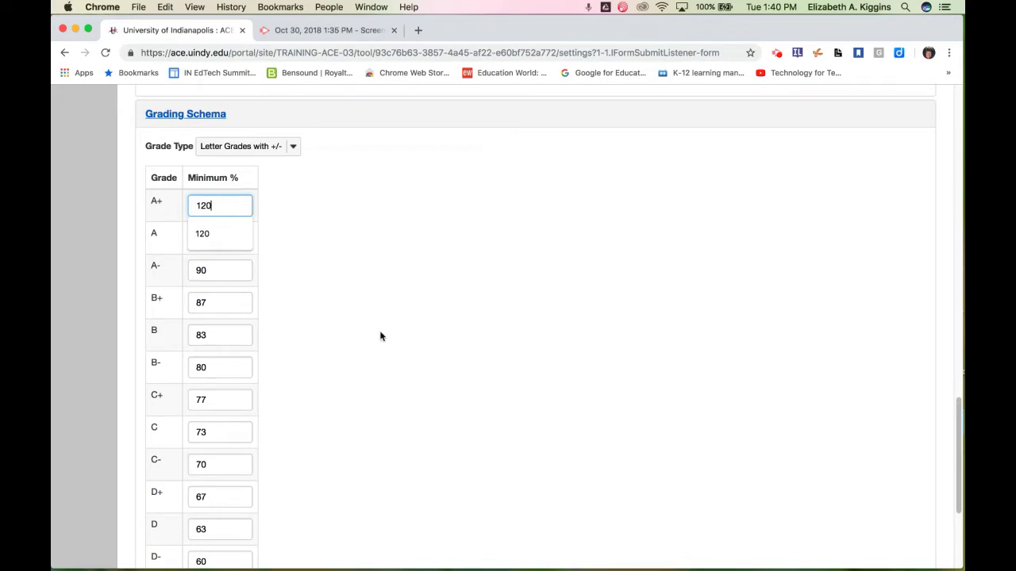
Save the grading schema change and return to the gradebook's Grades page
scroll(380, 337, "down", 5)
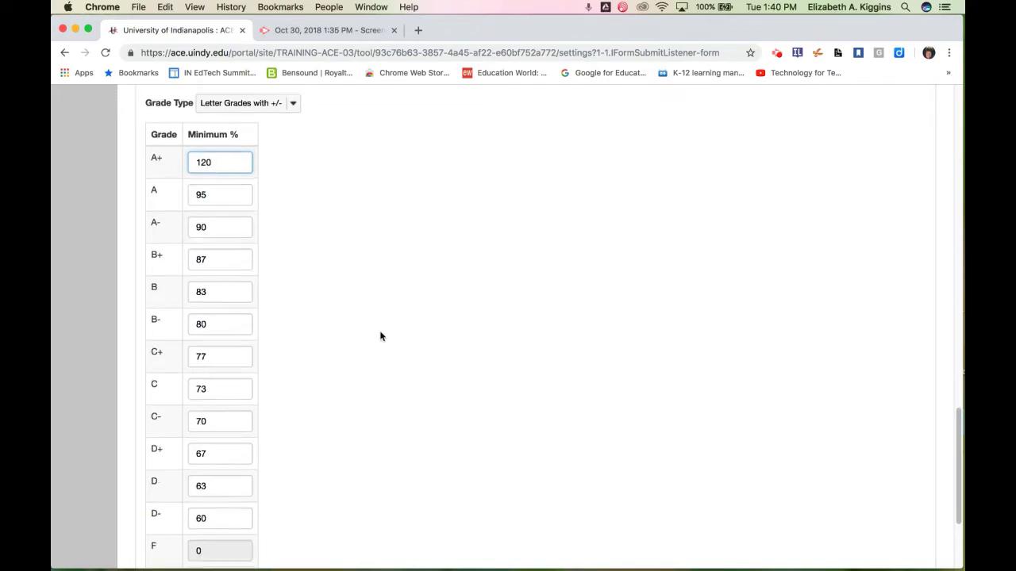
left_click(187, 472)
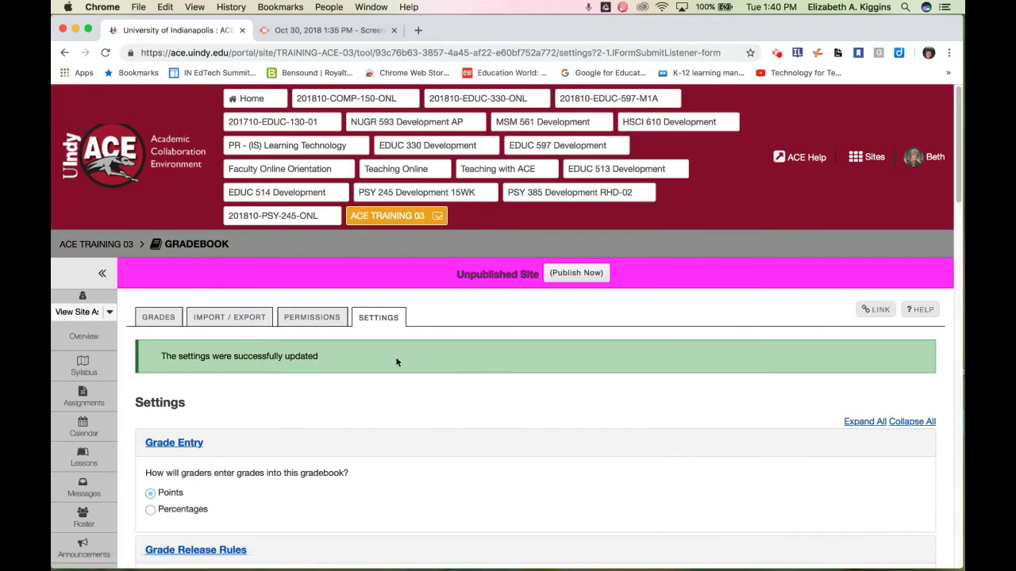
left_click(156, 317)
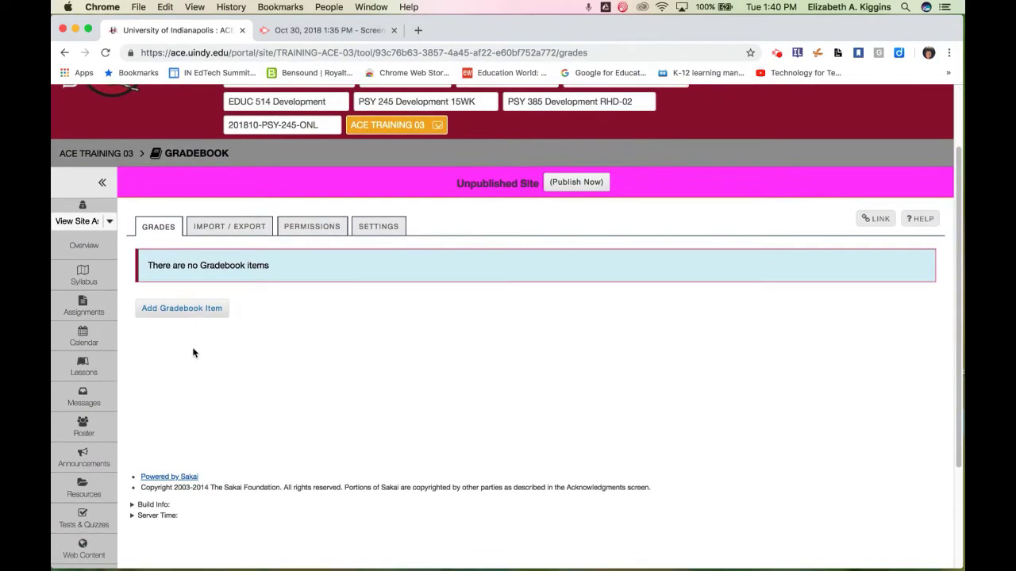
Start a new gradebook item titled HW 1 with a point value of 10
left_click(200, 307)
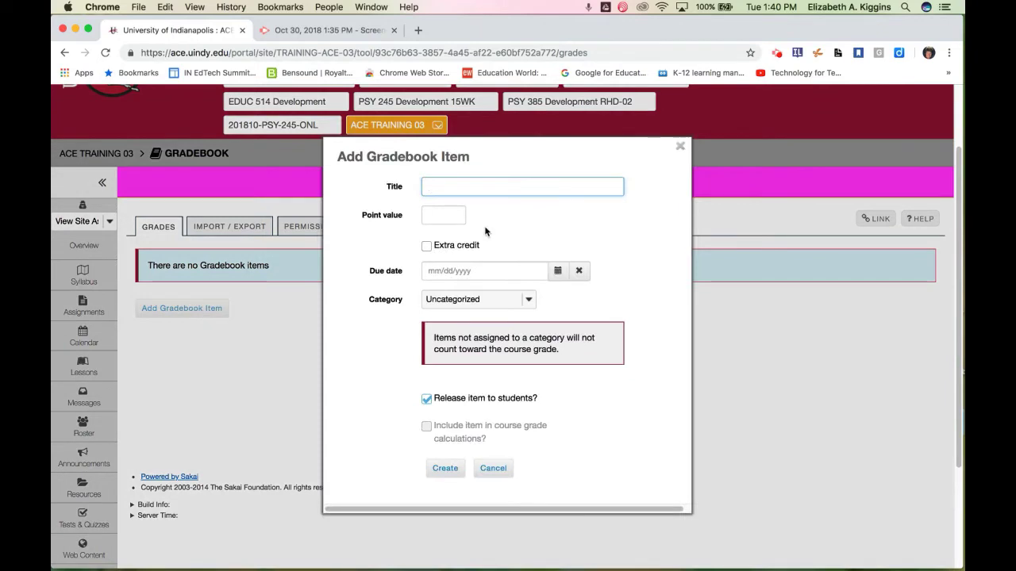
left_click(474, 186)
type("HW ")
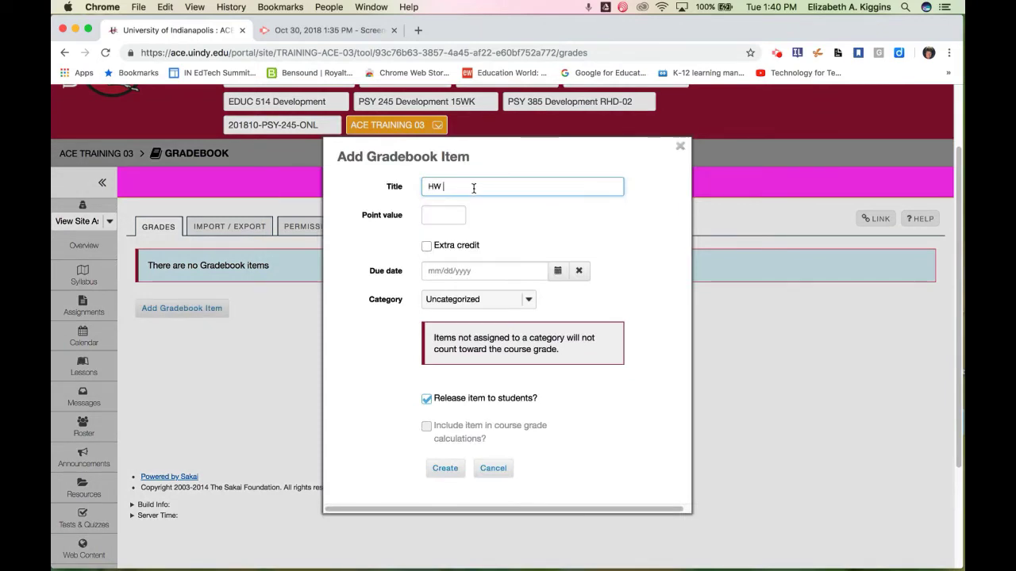
type("1")
left_click(452, 215)
type("10")
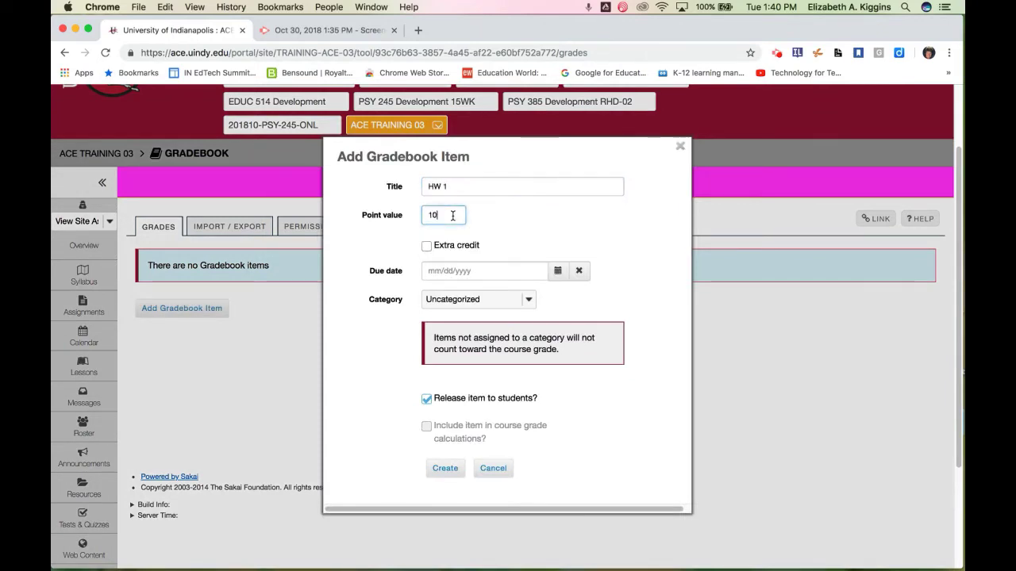
Set the due date of HW 1 to 09/10/2018
left_click(557, 271)
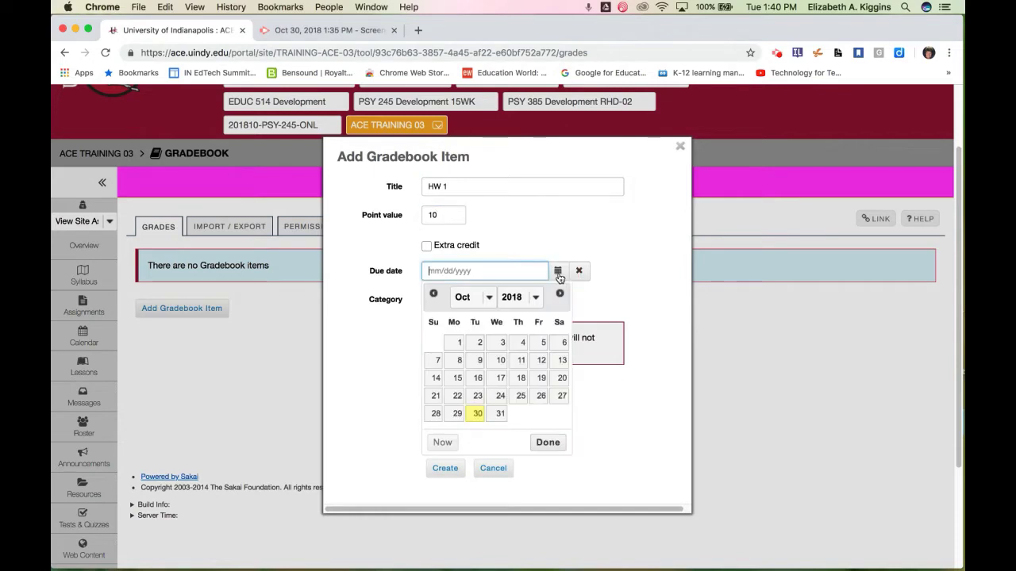
left_click(489, 302)
left_click(468, 286)
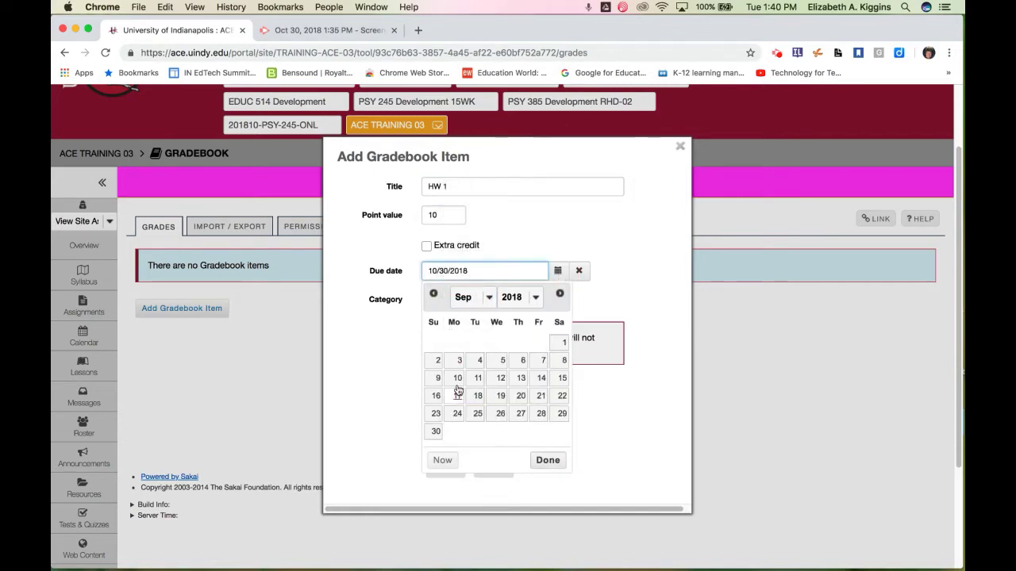
left_click(457, 379)
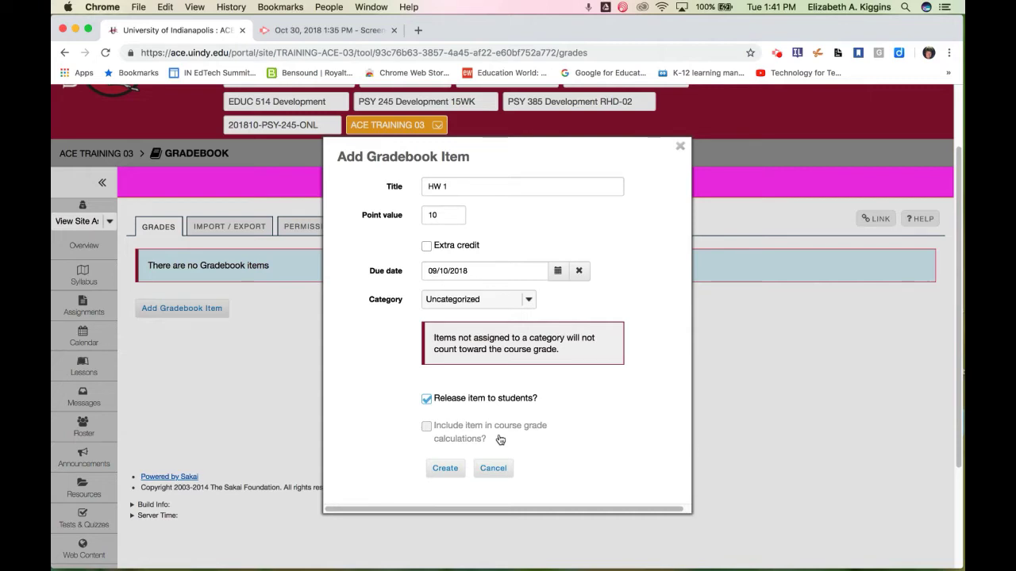
Assign HW 1 to the Homework category and create the gradebook item
left_click(532, 300)
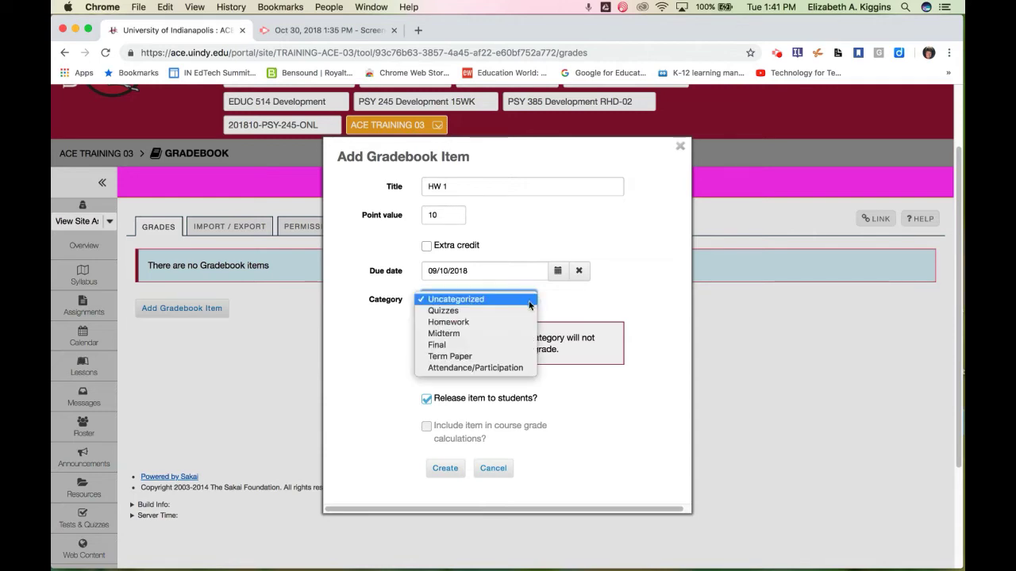
left_click(521, 322)
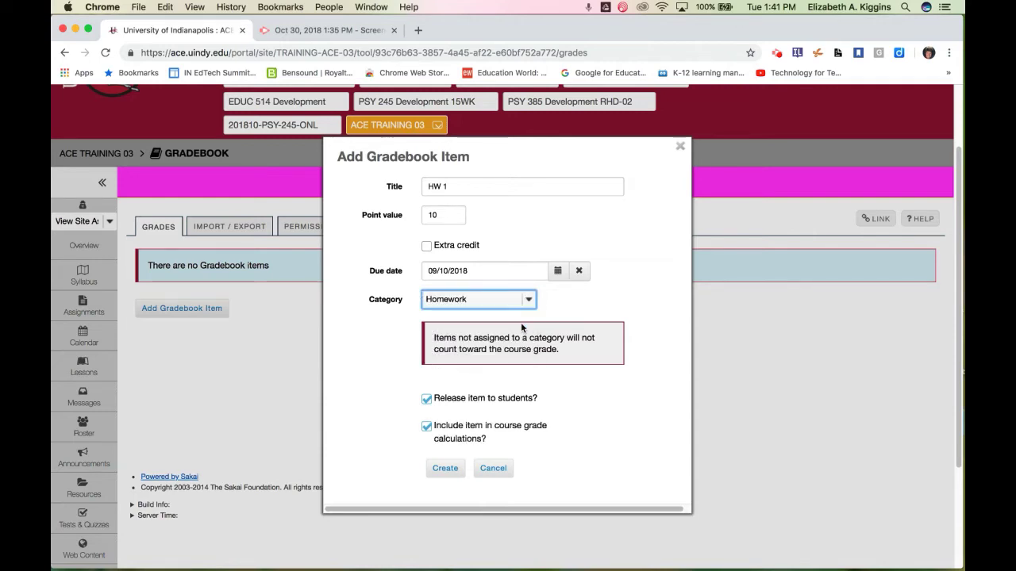
left_click(445, 469)
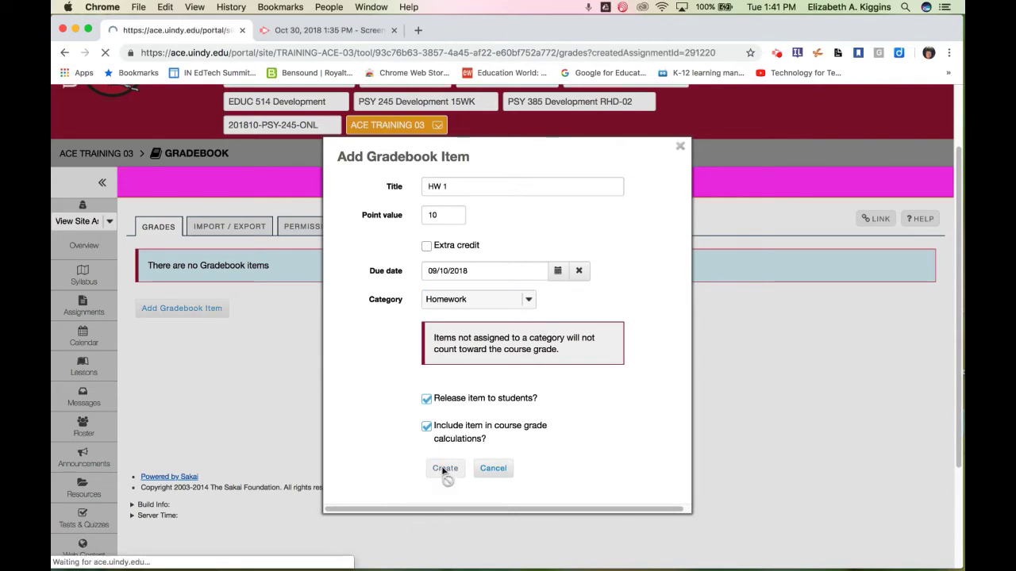
Start another gradebook item titled Midterm Exam worth 100 points and due 10/15/2018
scroll(497, 280, "down", 5)
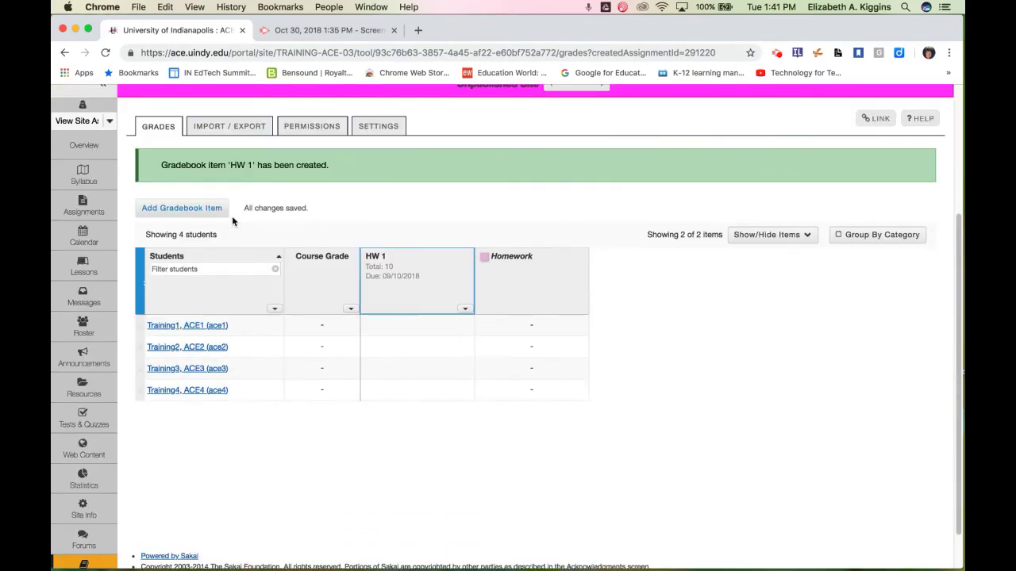
left_click(190, 209)
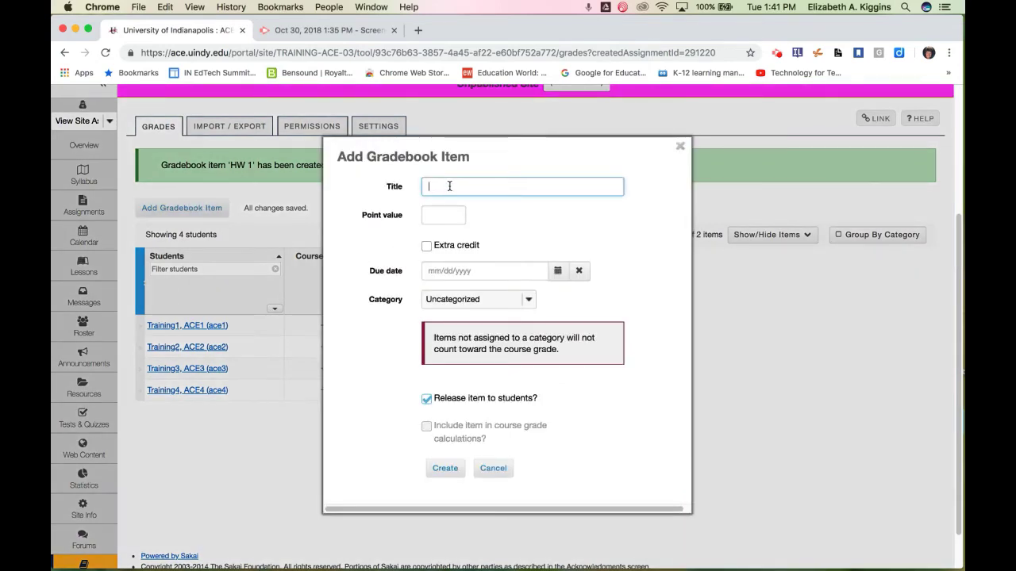
type("Midterm Exam")
left_click(441, 216)
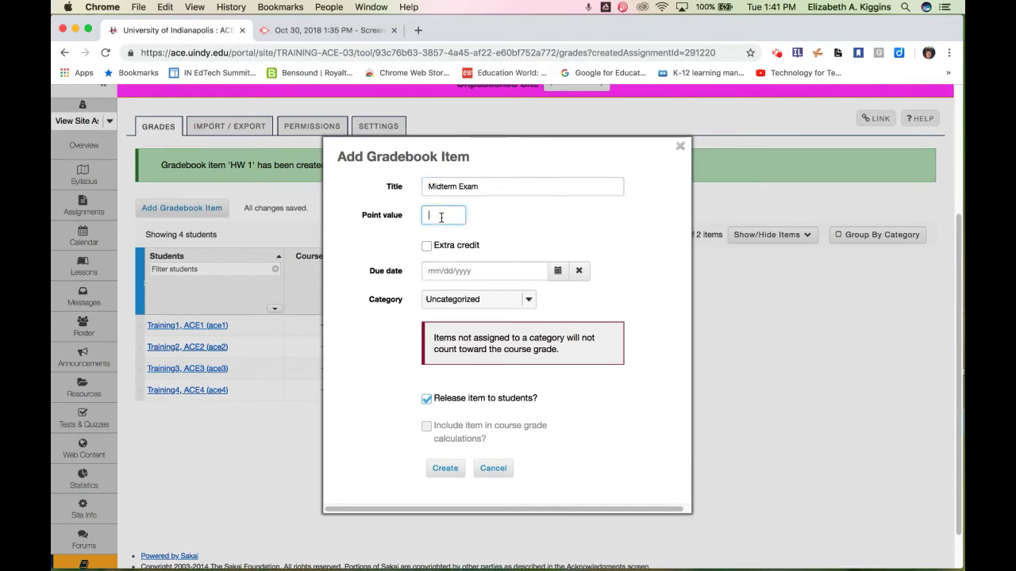
type("100")
left_click(557, 271)
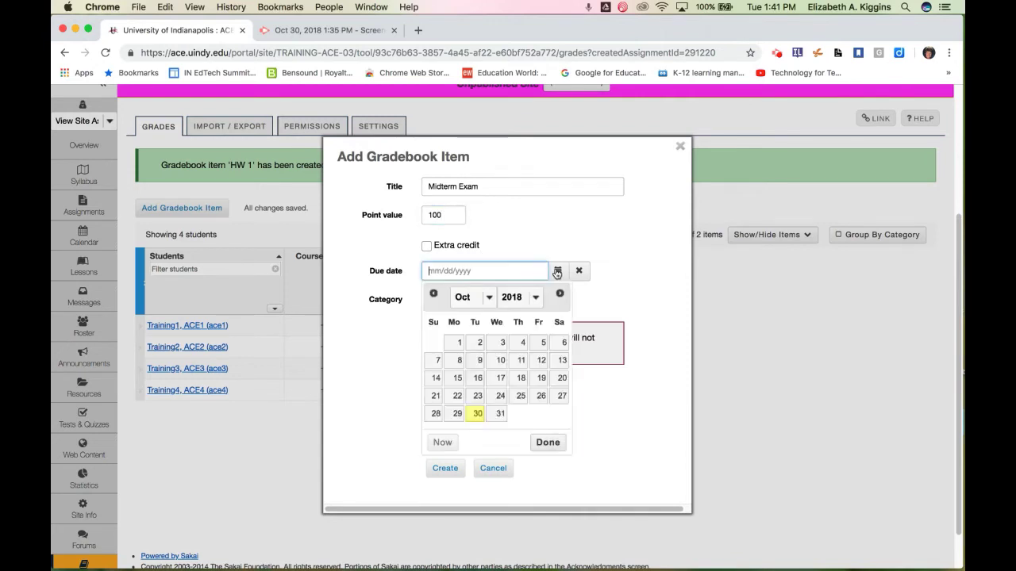
left_click(456, 379)
Assign Midterm Exam to the Midterm category and create the gradebook item
left_click(530, 300)
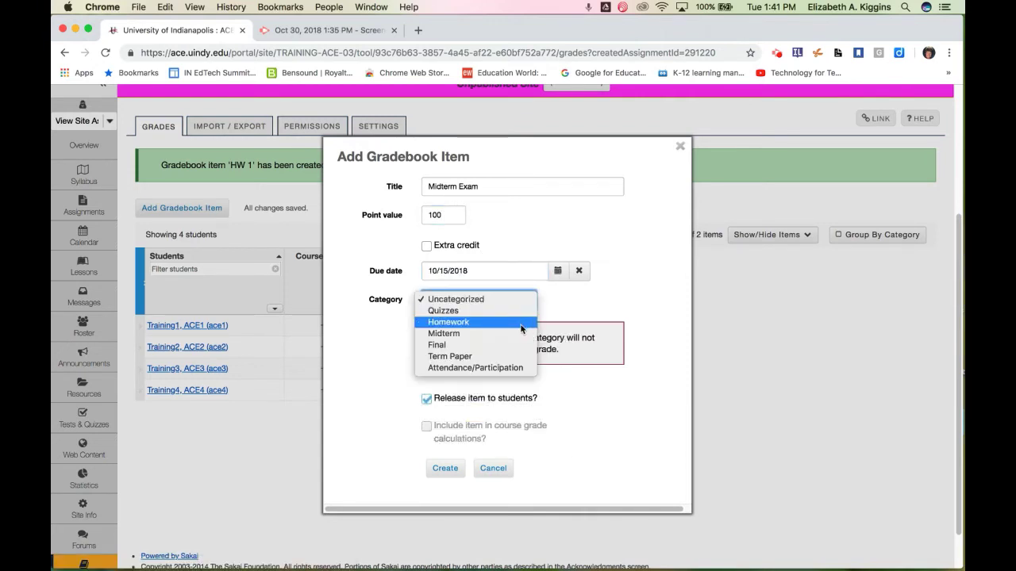
left_click(520, 333)
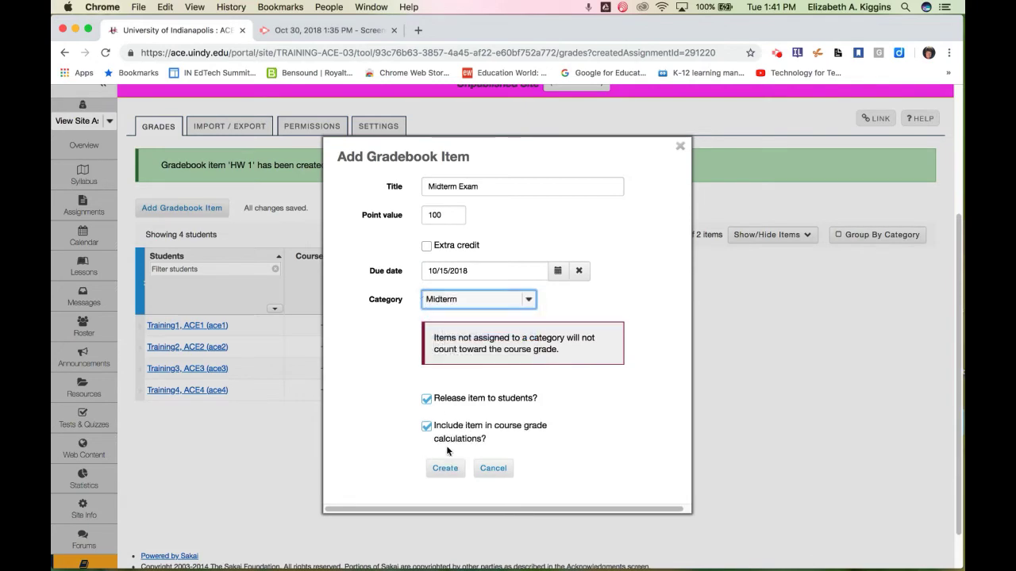
left_click(441, 473)
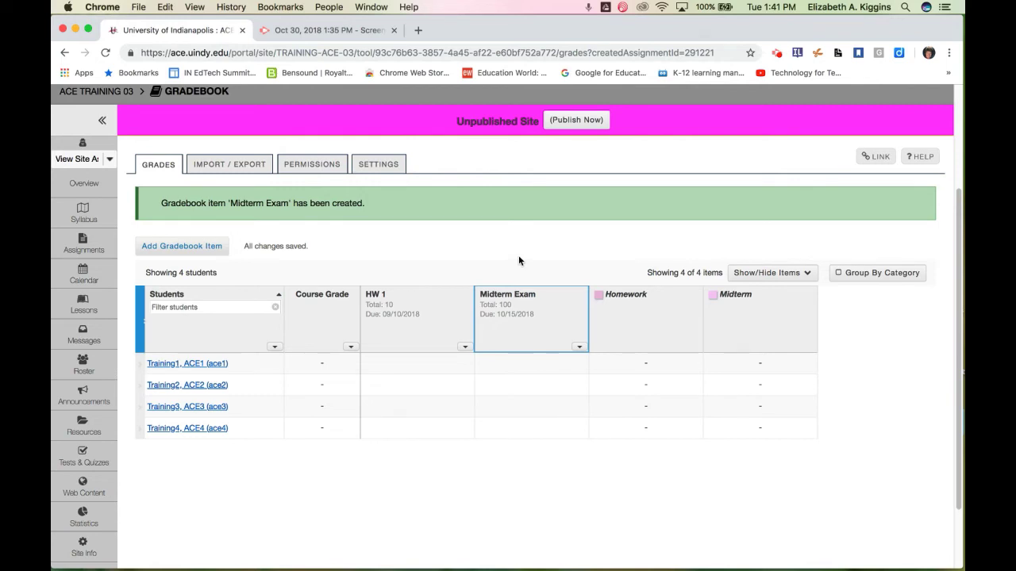
Group the gradebook items on the Grades page by category
left_click(862, 274)
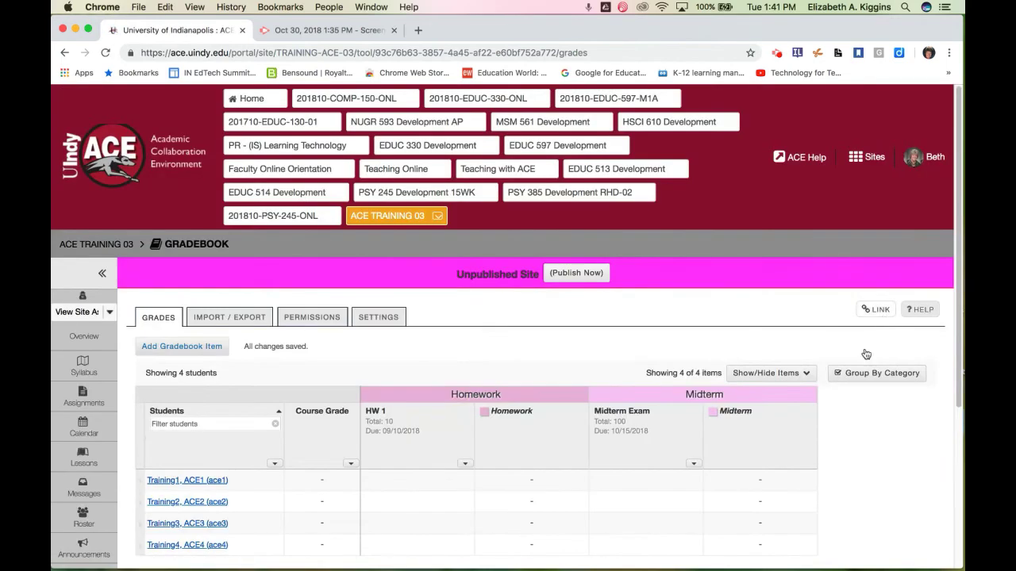
scroll(414, 334, "down", 2)
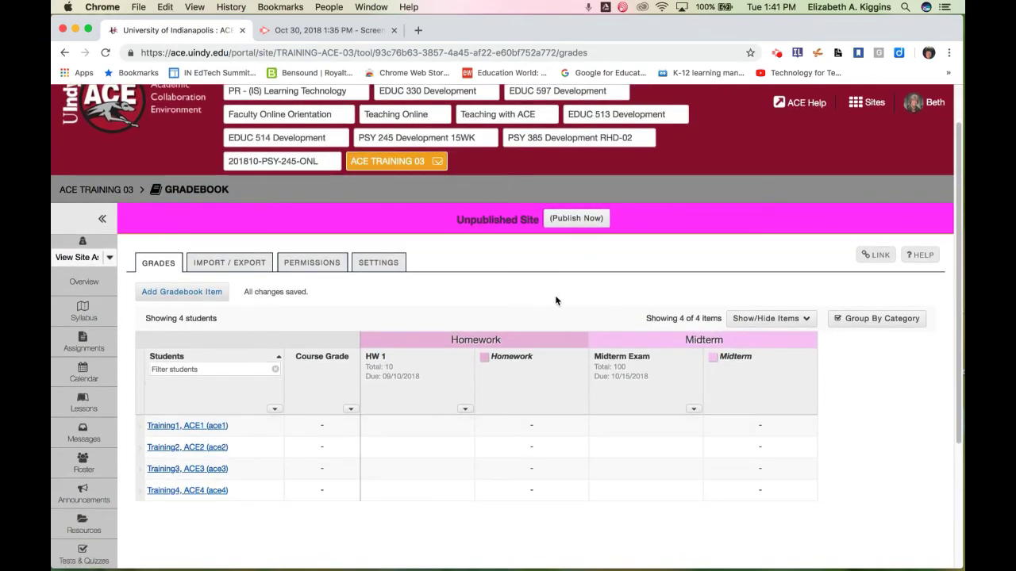
In the gradebook's Categories & Weighting settings, switch from categories only to Categories & weighting
left_click(380, 265)
scroll(423, 281, "down", 3)
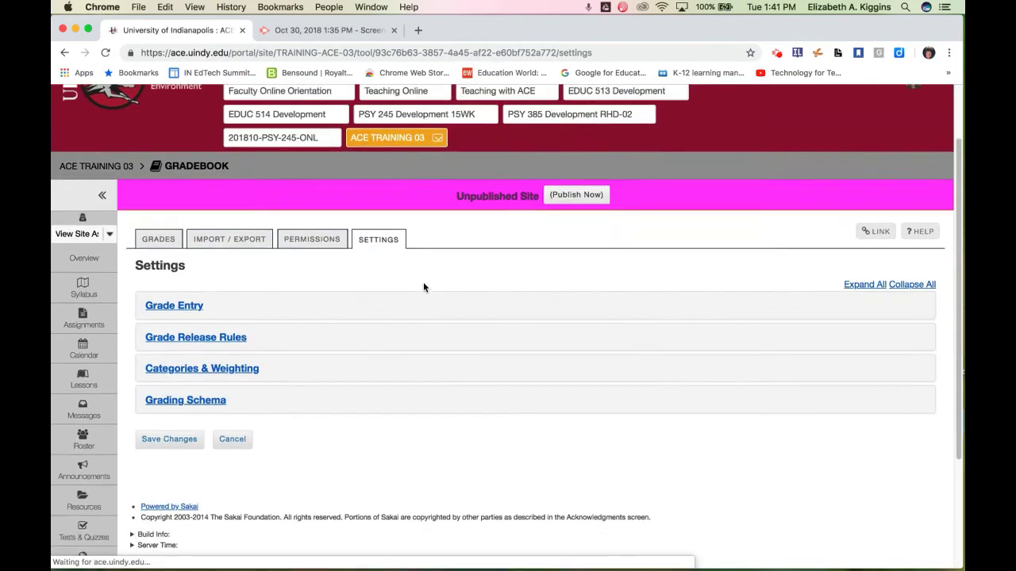
left_click(238, 346)
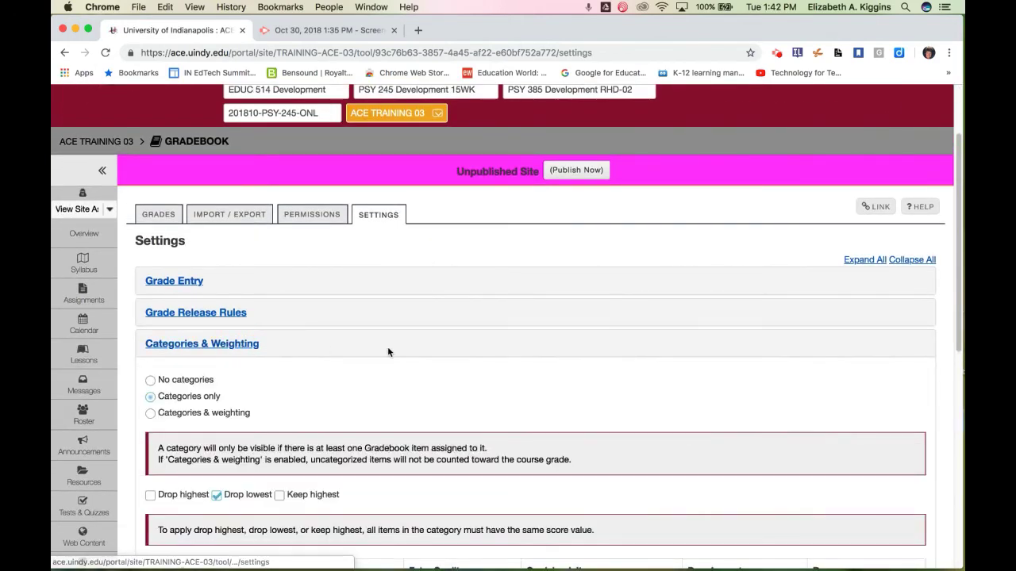
scroll(388, 347, "down", 3)
scroll(387, 351, "down", 3)
scroll(189, 227, "up", 4)
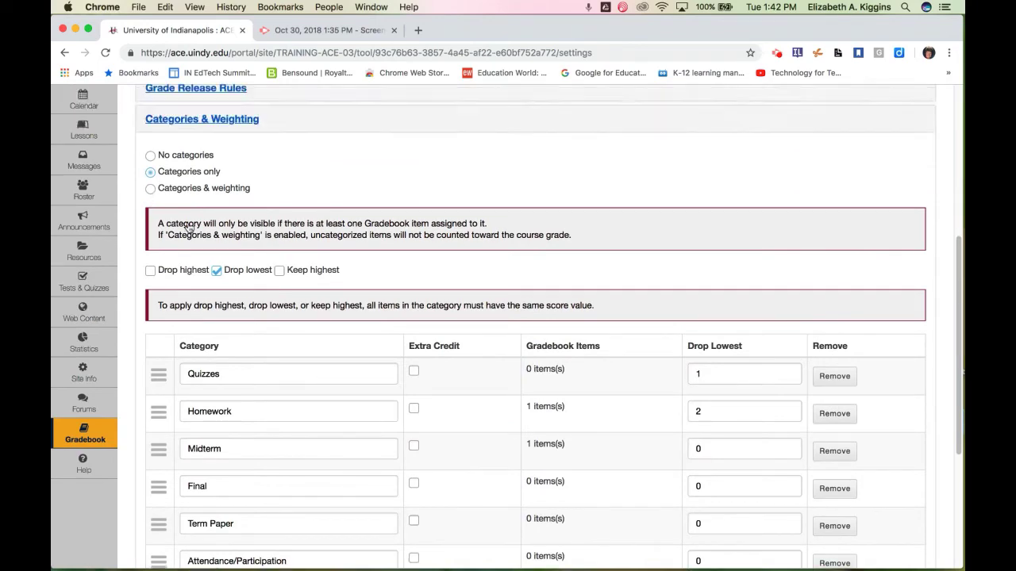
scroll(189, 227, "up", 1)
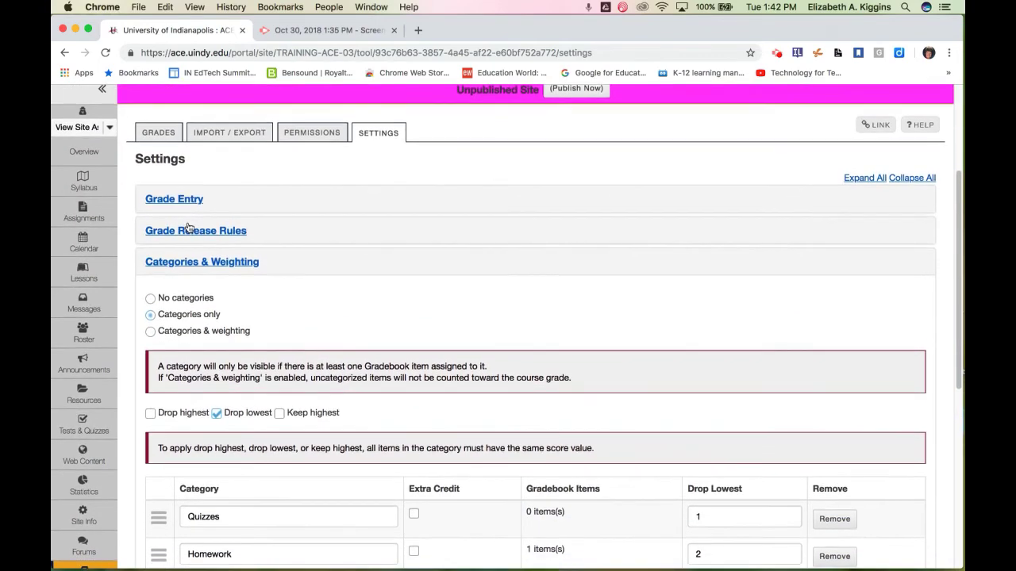
left_click(150, 332)
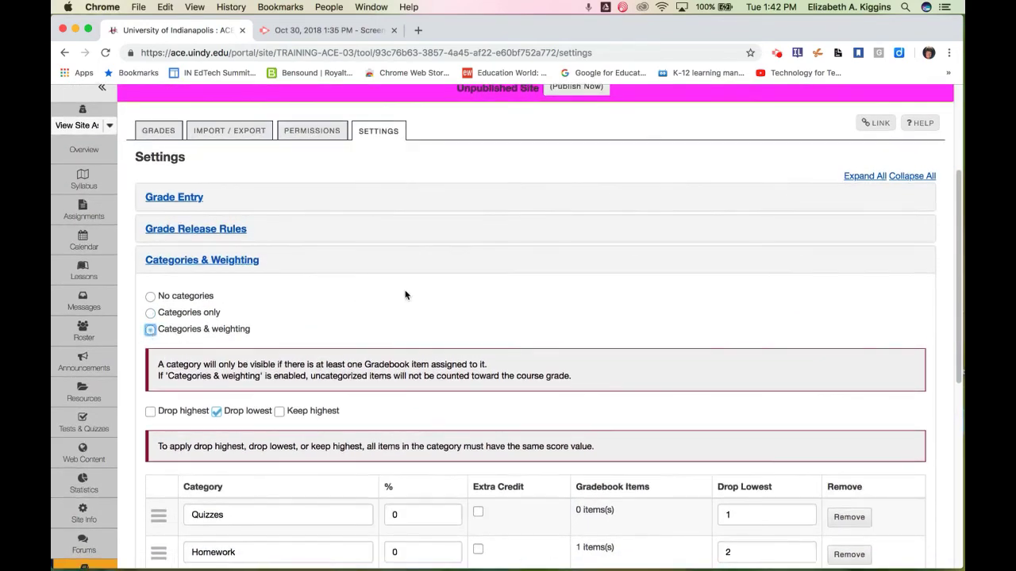
Set the Quizzes weight to 10% and enter 02 as the Homework weight
scroll(405, 294, "down", 5)
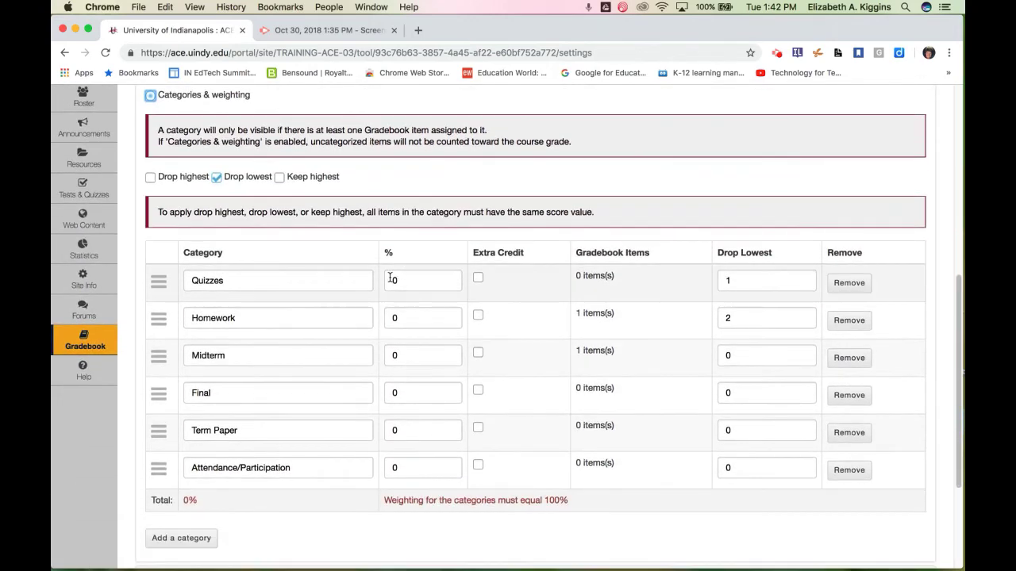
left_click(389, 277)
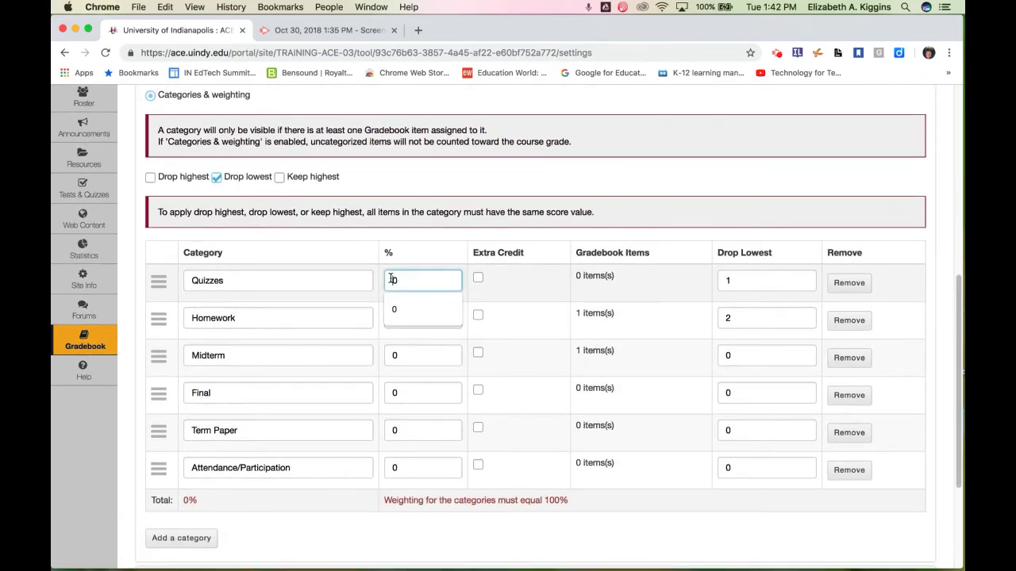
type("1")
left_click(390, 318)
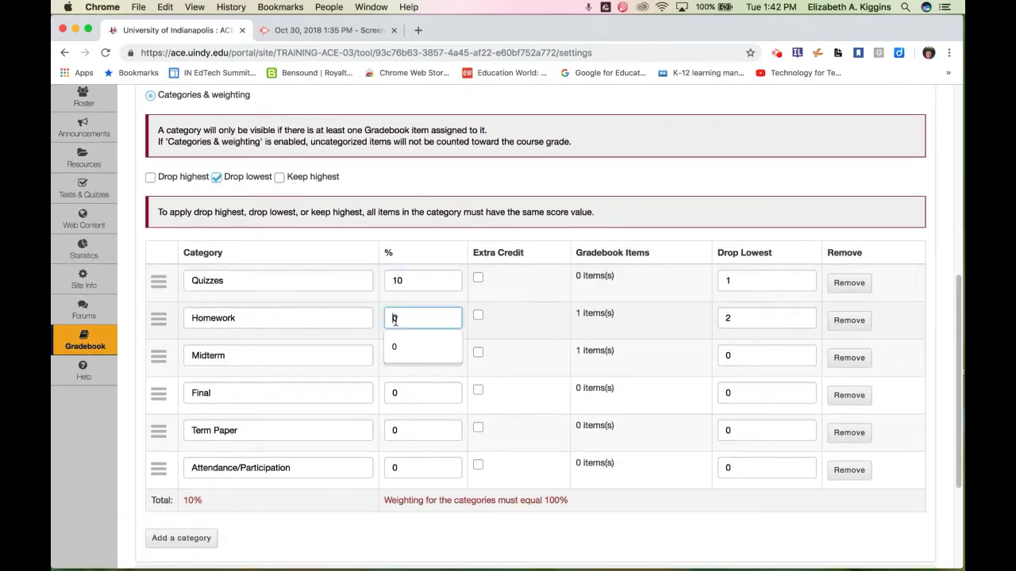
type("2")
Set the weights of the Midterm and Final categories to 20% each
left_click(397, 356)
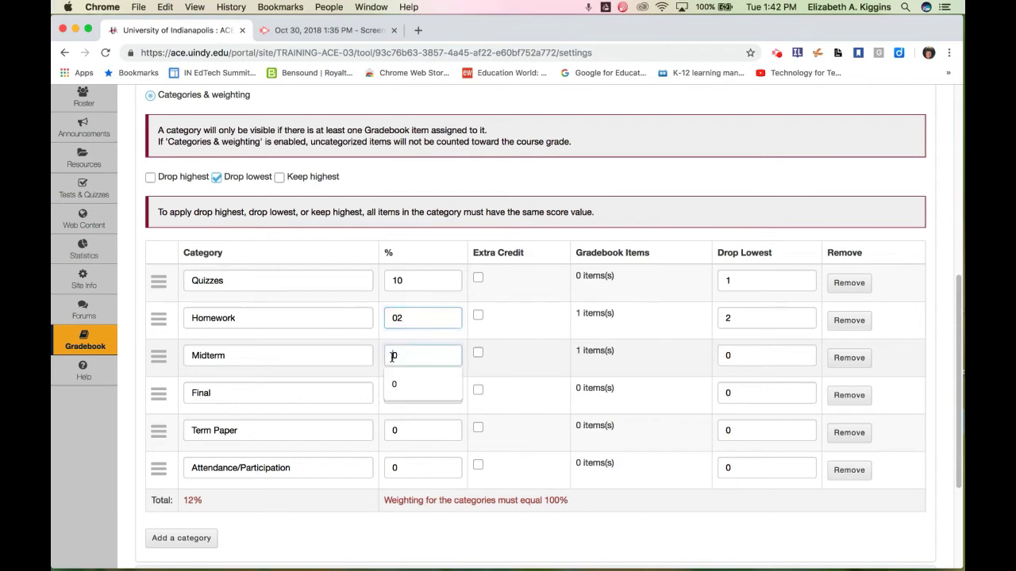
type("2")
left_click(393, 393)
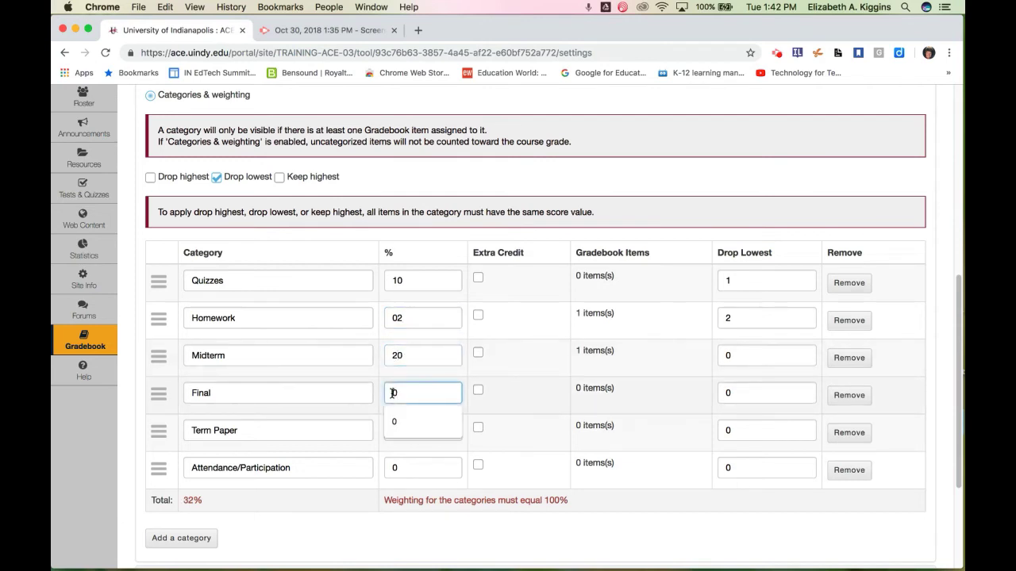
type("2")
Correct the weight of the Homework category to 20%
left_click(417, 431)
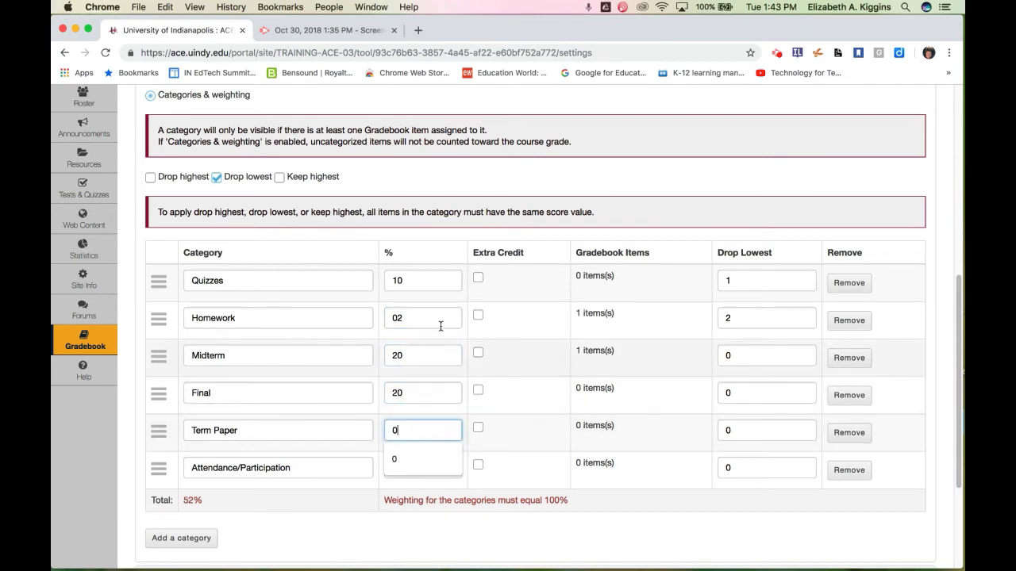
left_click_drag(420, 320, 315, 320)
type("20")
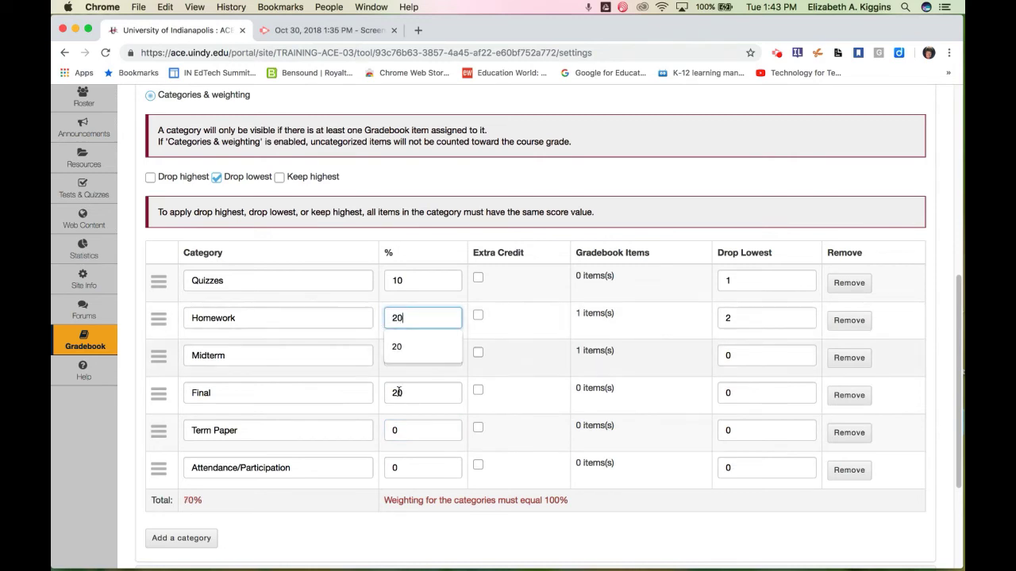
Set the weight of the Term Paper category to 20%
left_click(398, 393)
left_click(395, 427)
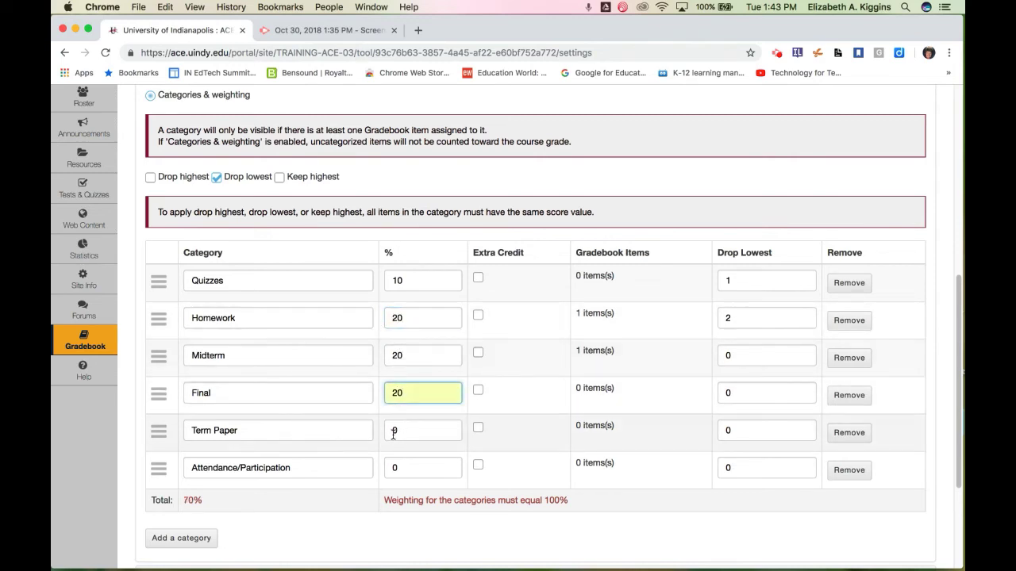
left_click(392, 431)
type("20")
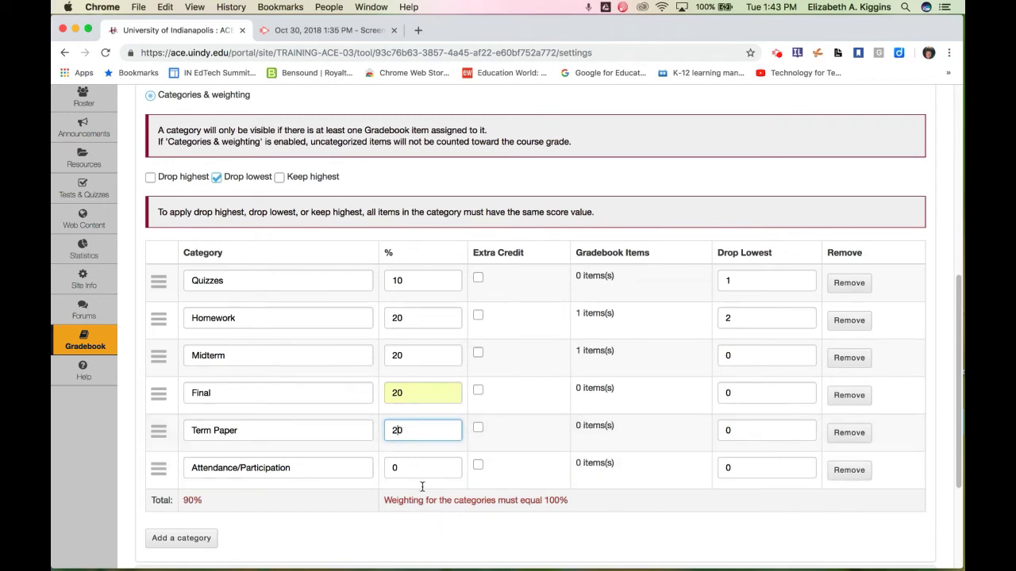
Set the weight of the Attendance/Participation category to 10%
left_click(392, 470)
type("1")
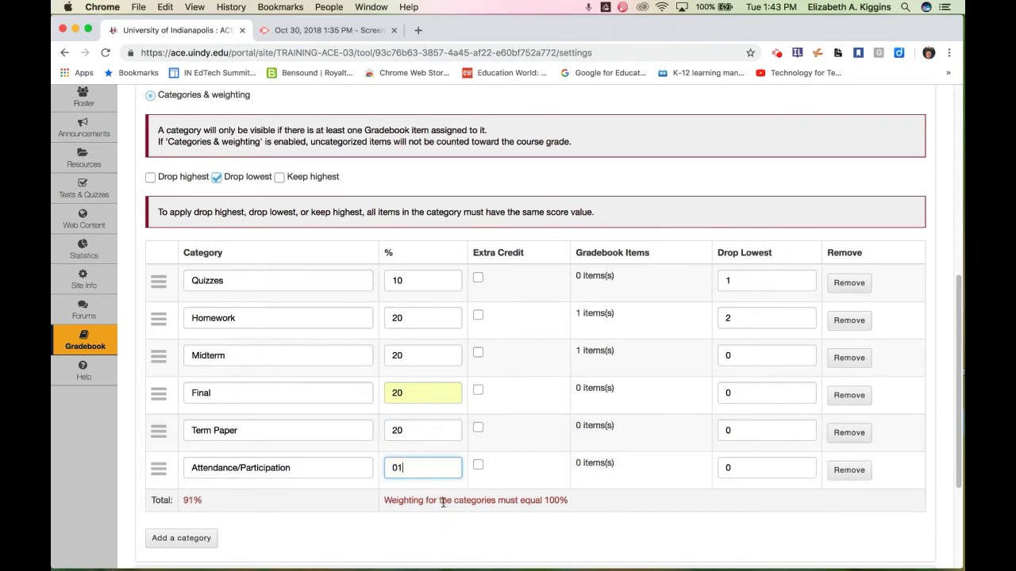
left_click_drag(410, 470, 372, 467)
type("10")
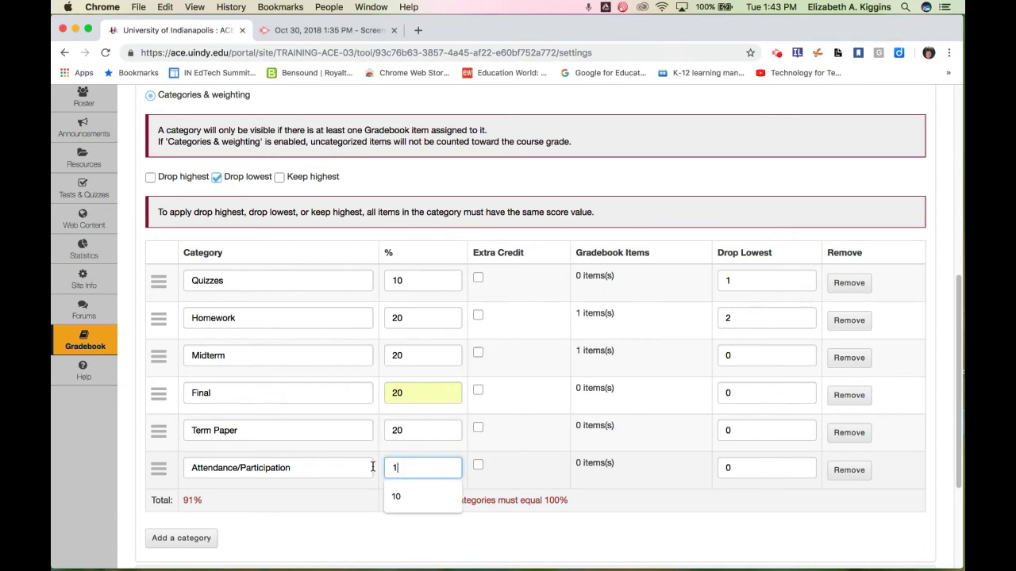
left_click(336, 512)
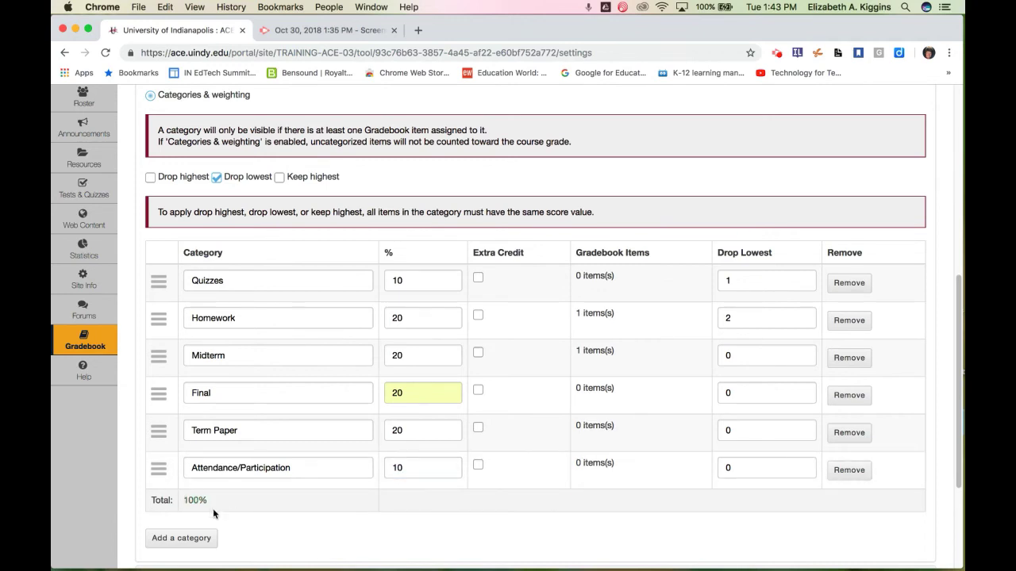
Try to save the gradebook settings with the category weights
scroll(273, 506, "down", 3)
left_click(183, 528)
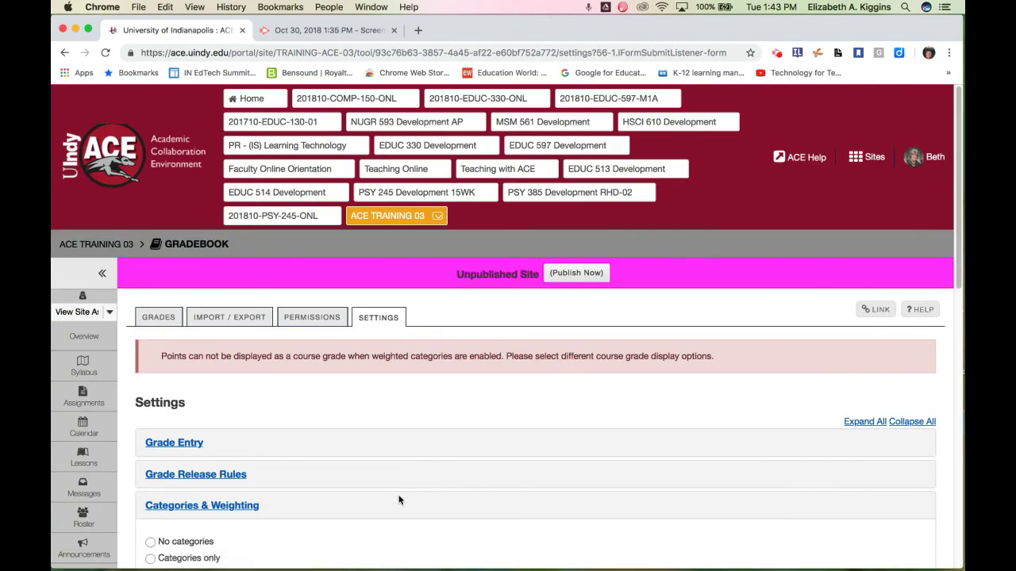
Expand the Grade Release Rules to reach the display options for the final course grade
scroll(400, 500, "down", 6)
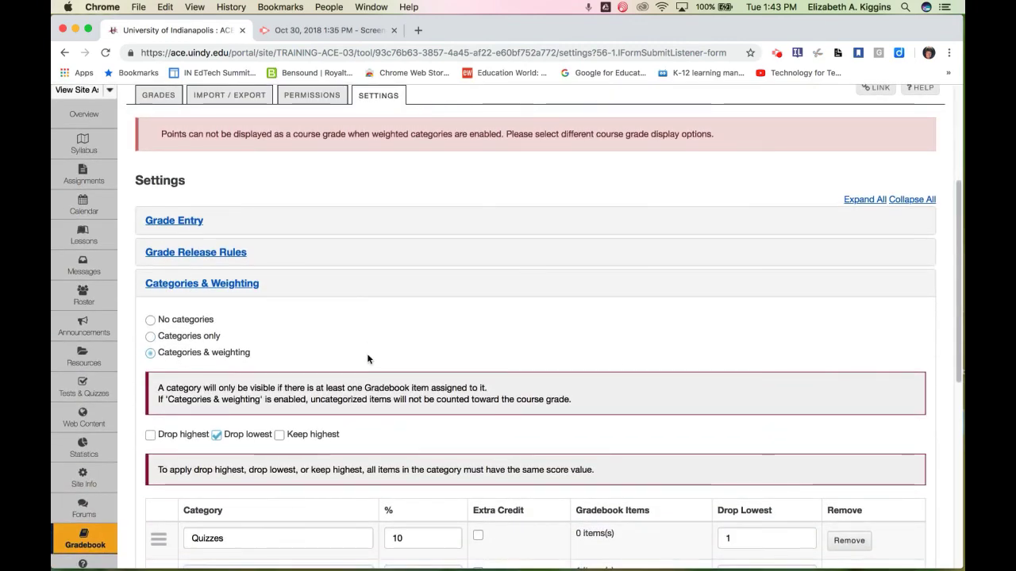
scroll(368, 360, "up", 2)
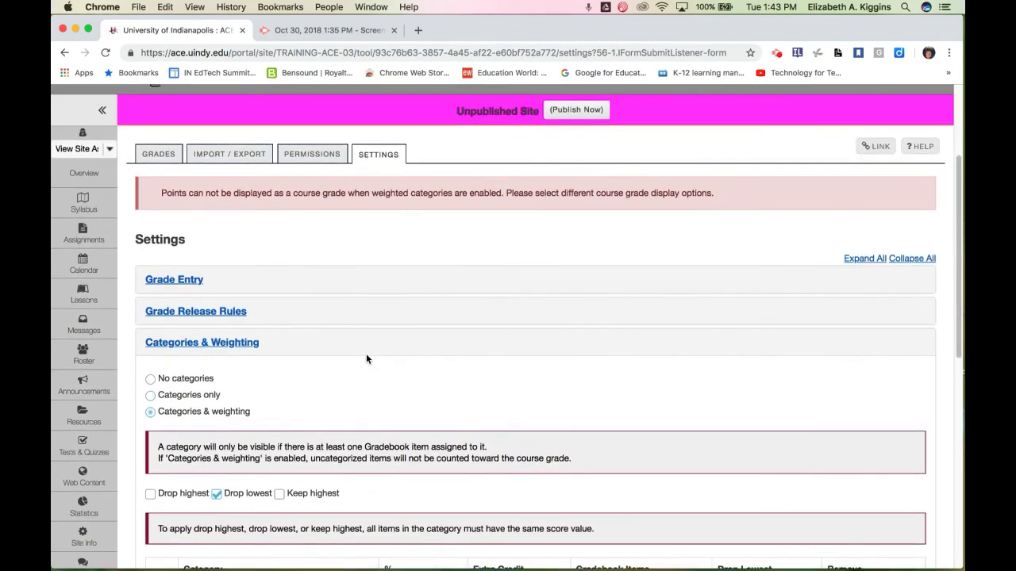
left_click(238, 313)
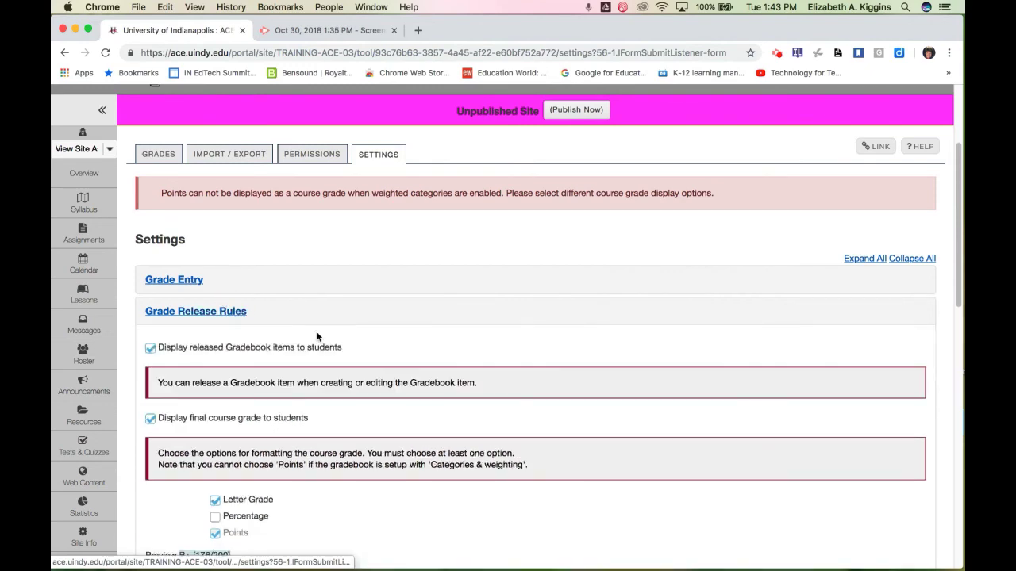
scroll(214, 383, "down", 4)
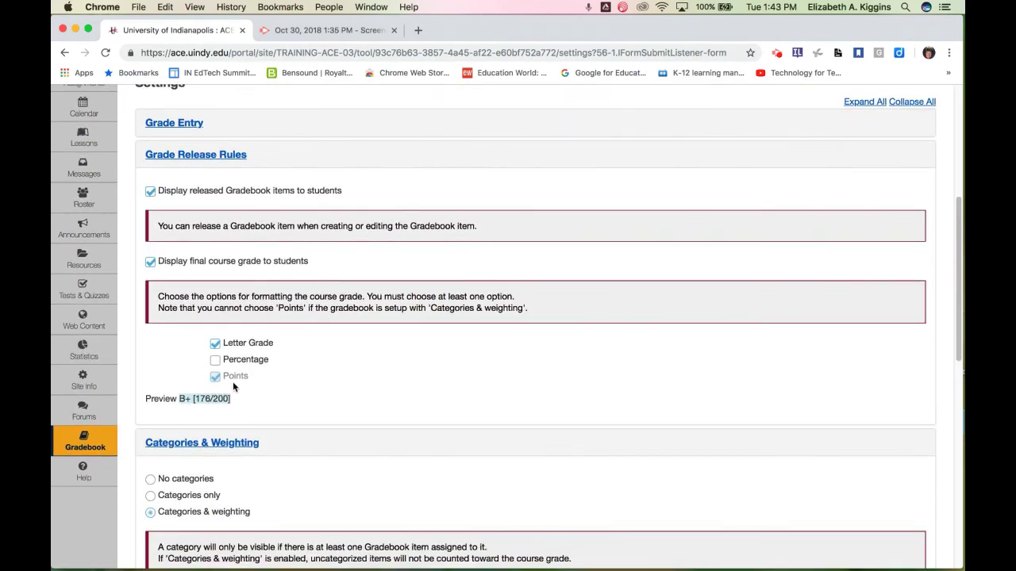
scroll(326, 362, "down", 1)
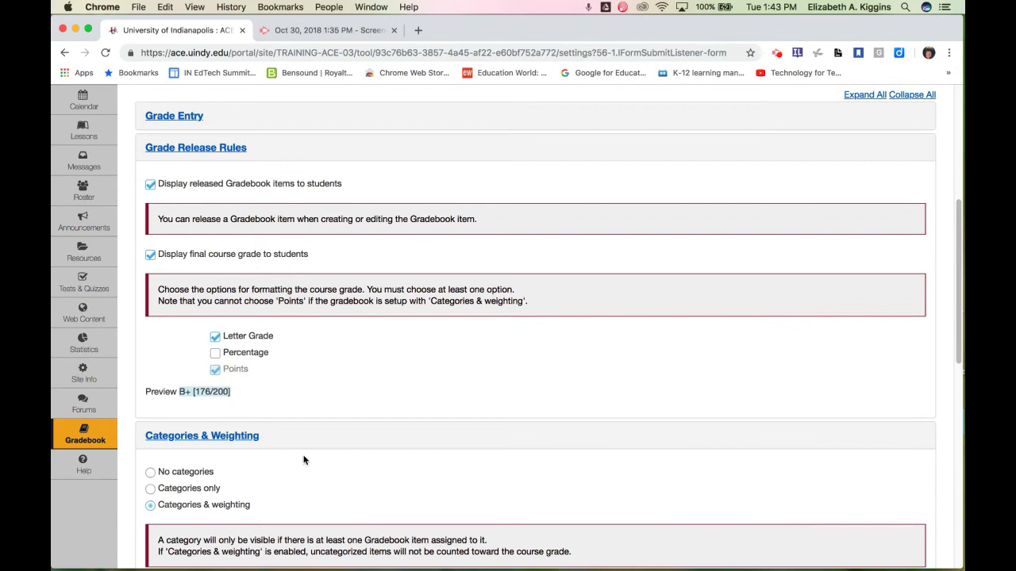
Switch the gradebook to Categories only and display the final course grade with Percentage instead of Points, alongside Letter Grade
left_click(148, 488)
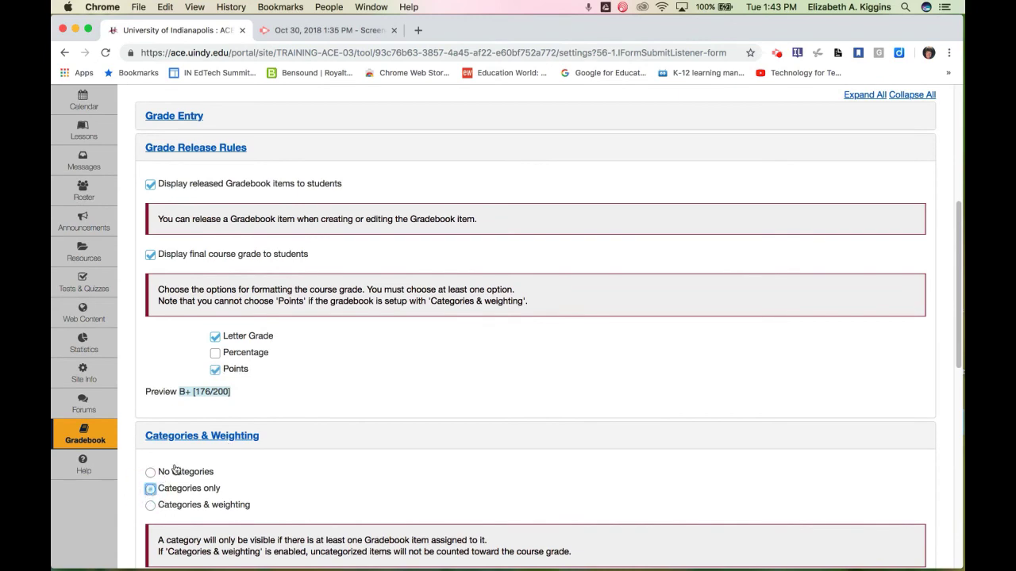
left_click(215, 353)
left_click(215, 369)
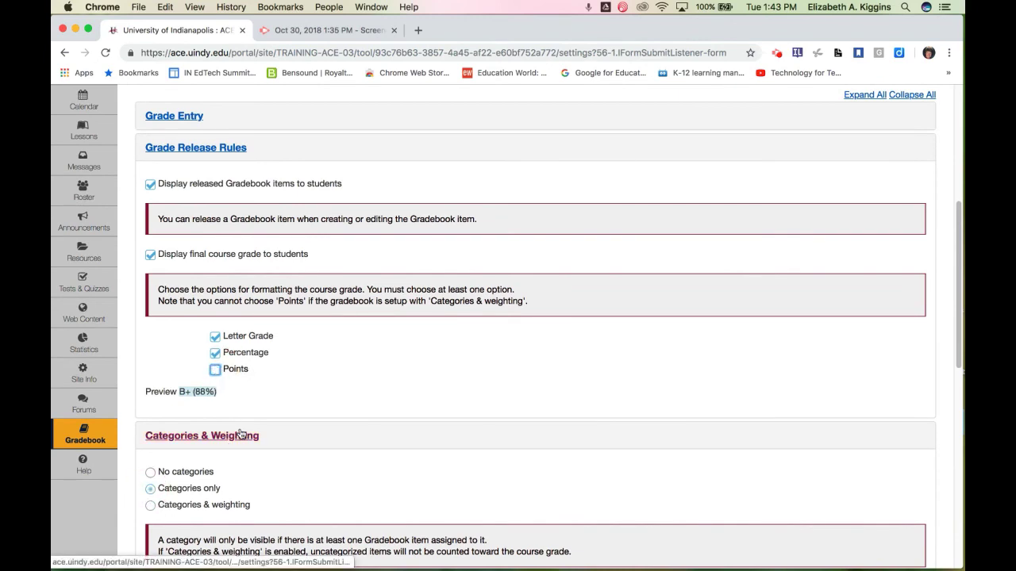
Switch the gradebook back to Categories & weighting and save the settings
scroll(151, 362, "down", 5)
left_click(150, 351)
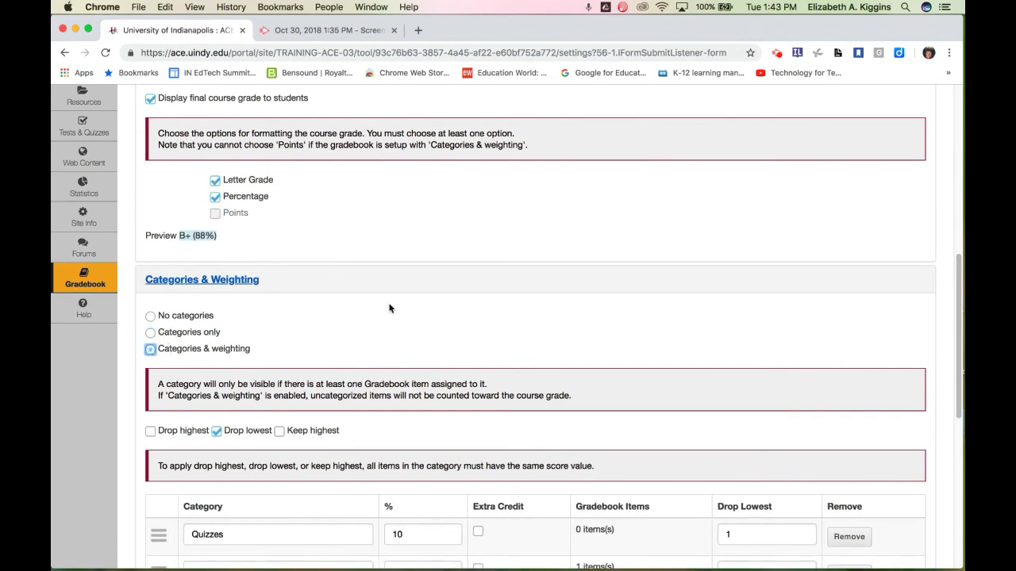
scroll(389, 305, "down", 8)
scroll(389, 302, "up", 7)
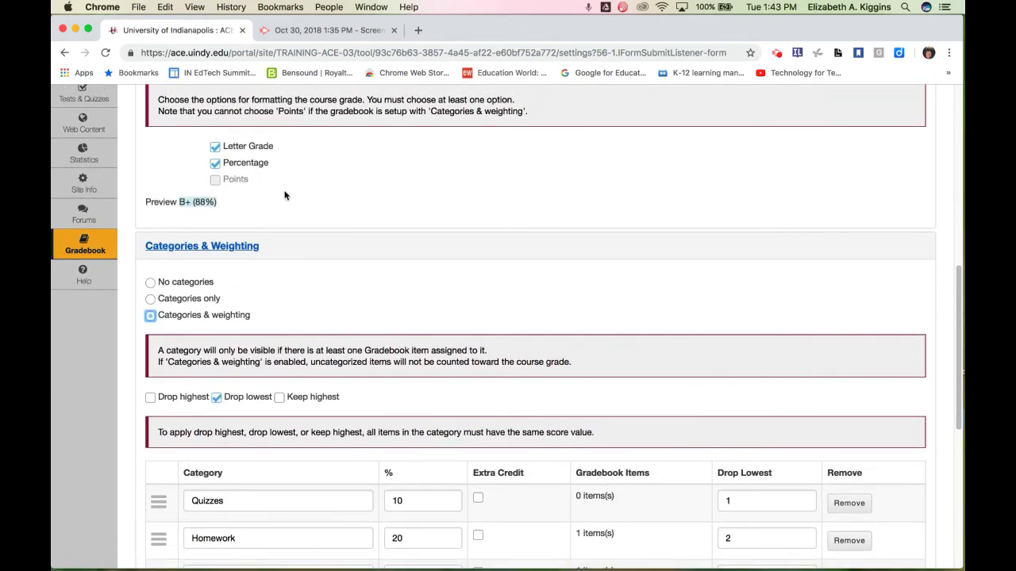
scroll(331, 395, "down", 7)
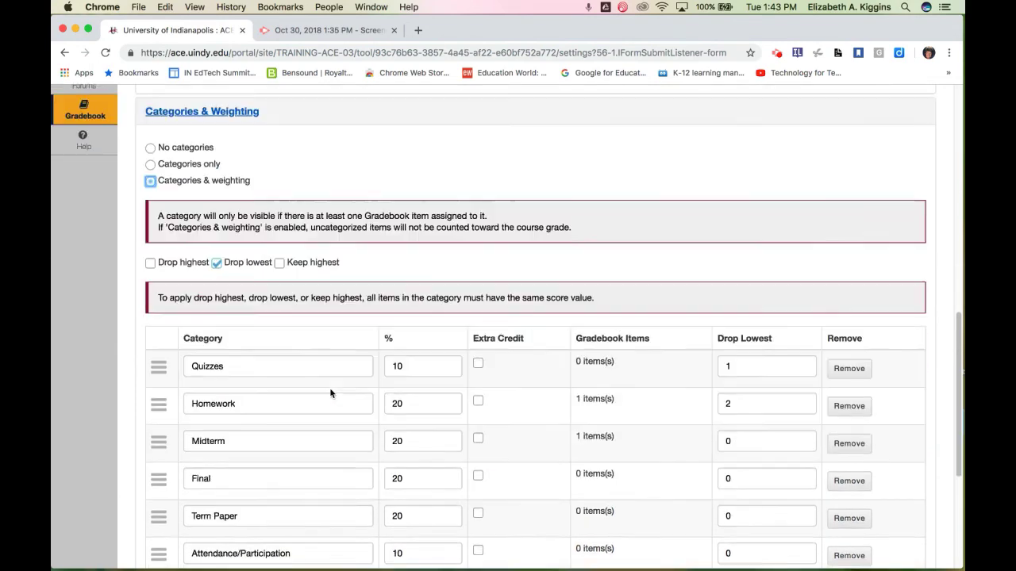
scroll(276, 491, "down", 2)
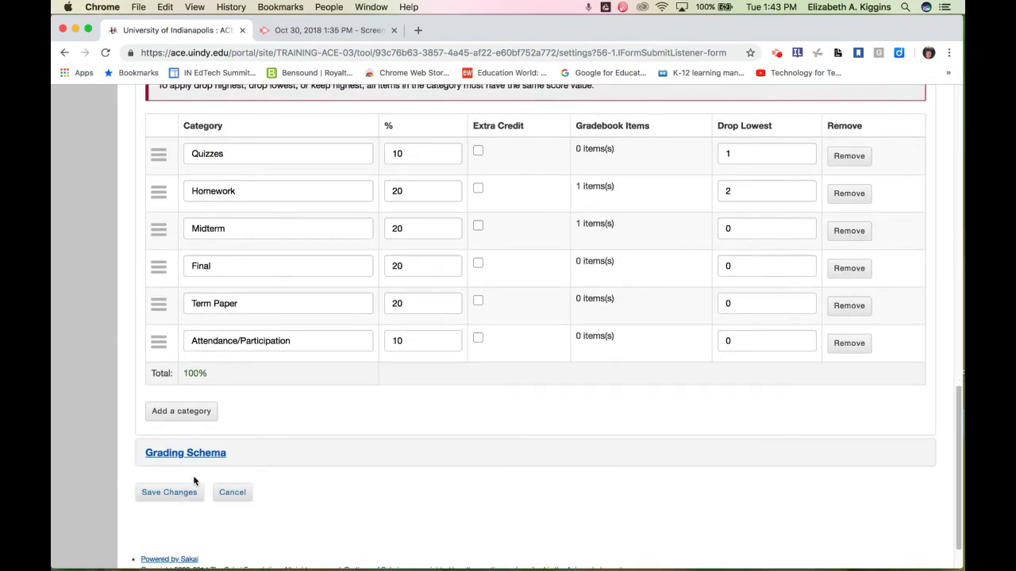
left_click(174, 486)
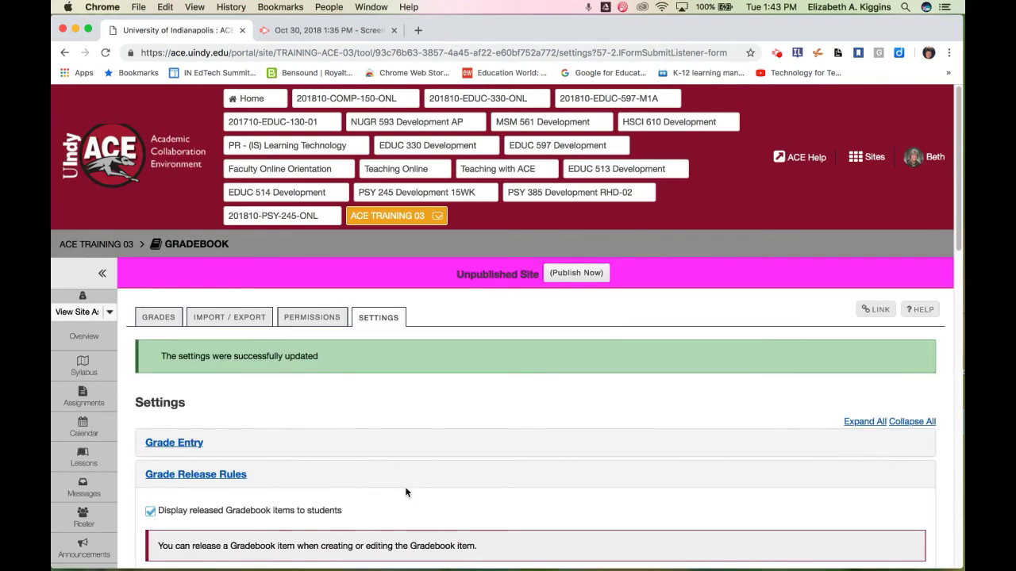
Show the gradebook's Grades table and examine the category weights above the items
scroll(405, 492, "down", 5)
scroll(331, 300, "up", 3)
left_click(161, 213)
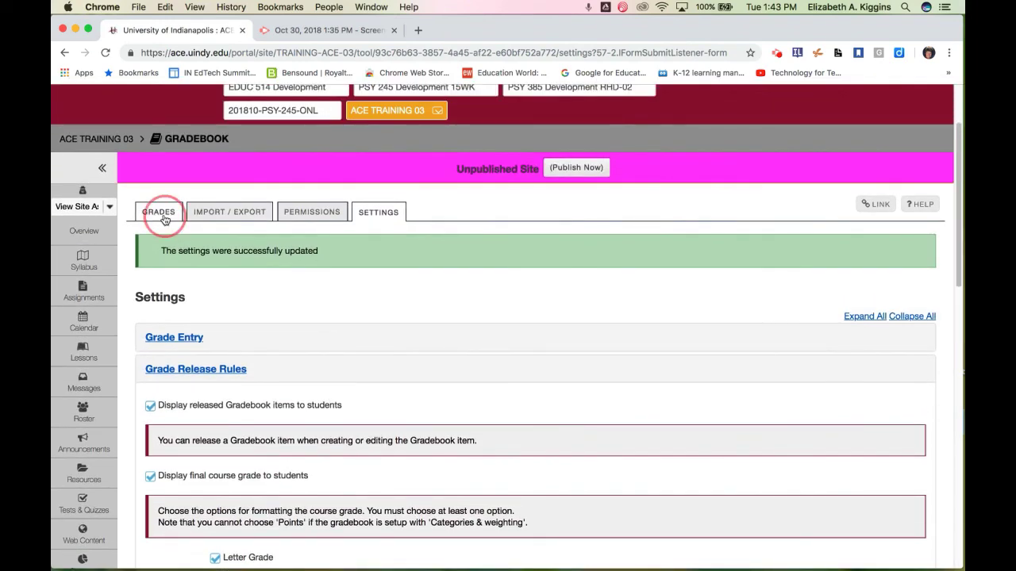
scroll(435, 384, "down", 4)
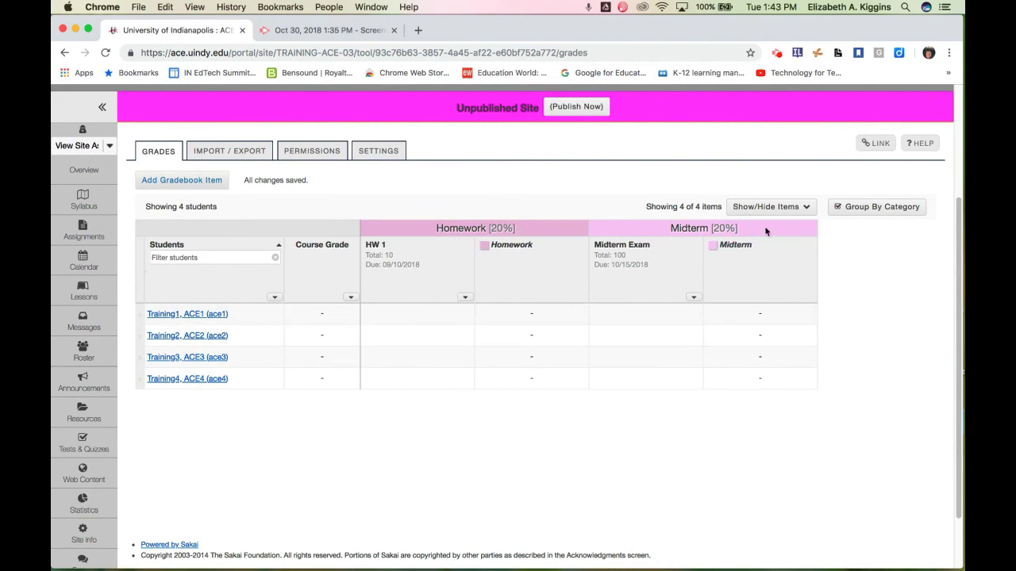
scroll(520, 391, "up", 3)
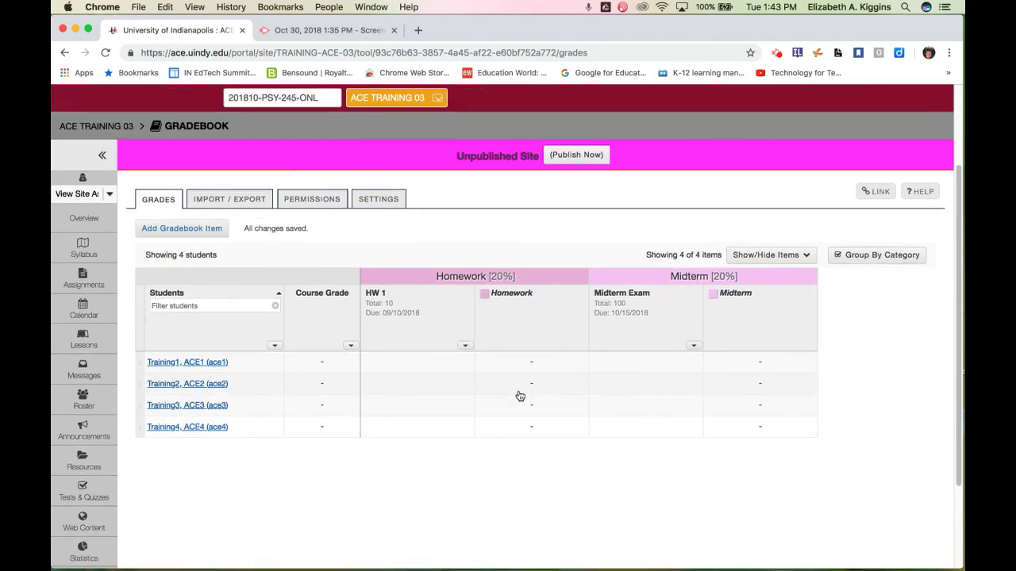